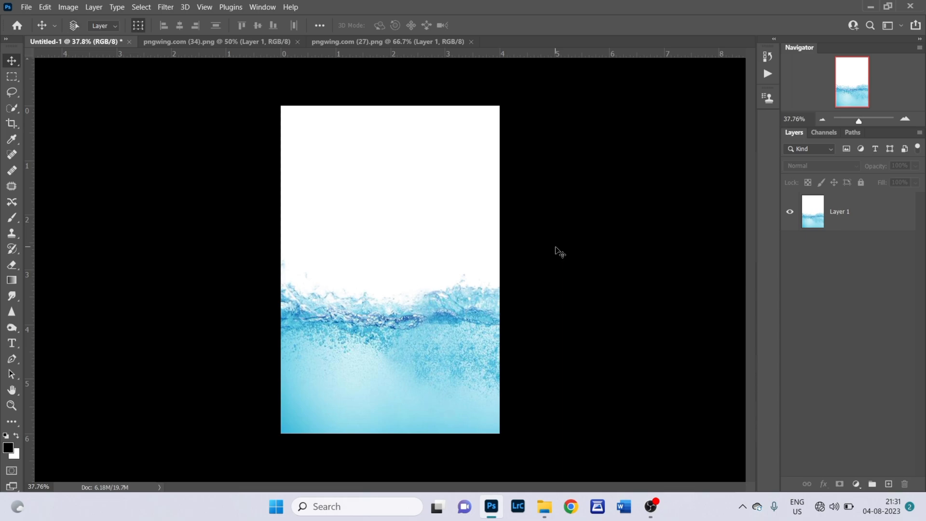
Paste the water bottle cutout above the water background, enlarge it, tilt it clockwise and centre it across the waterline
{"action": "key", "text": "ctrl+v"}
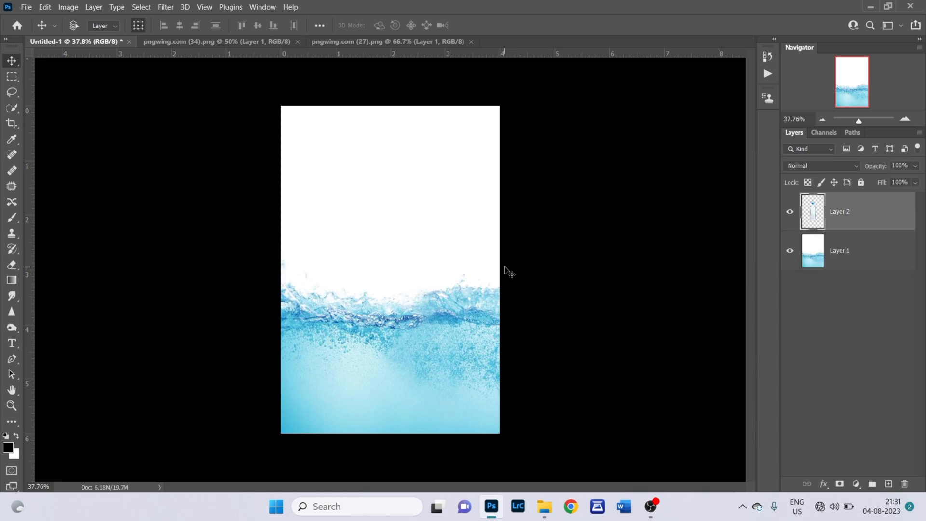
{"action": "left_click_drag", "start_coordinate": [430, 168], "coordinate": [485, 162]}
{"action": "left_click_drag", "start_coordinate": [409, 240], "coordinate": [412, 244]}
{"action": "left_click", "coordinate": [589, 24]}
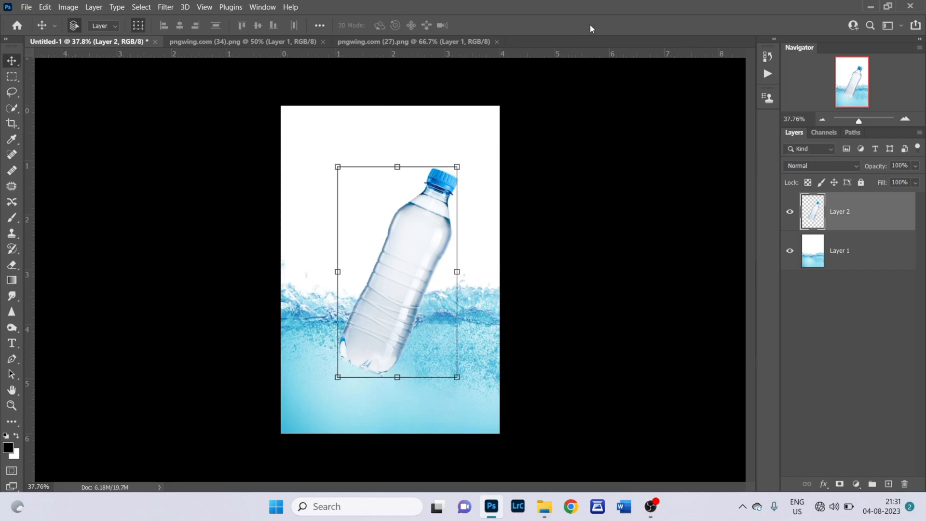
Try the Color Burn blend mode on the bottle layer, and set it to Multiply instead
{"action": "left_click", "coordinate": [849, 166]}
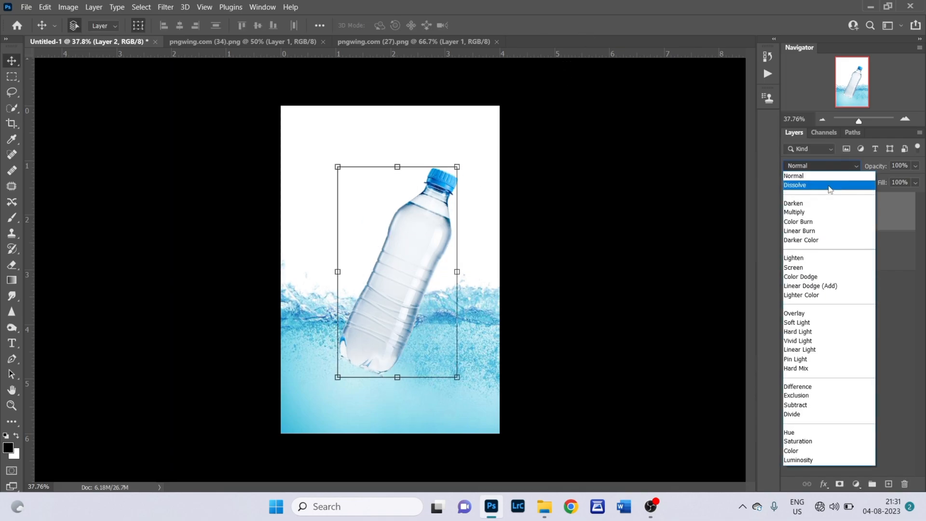
{"action": "left_click", "coordinate": [827, 221]}
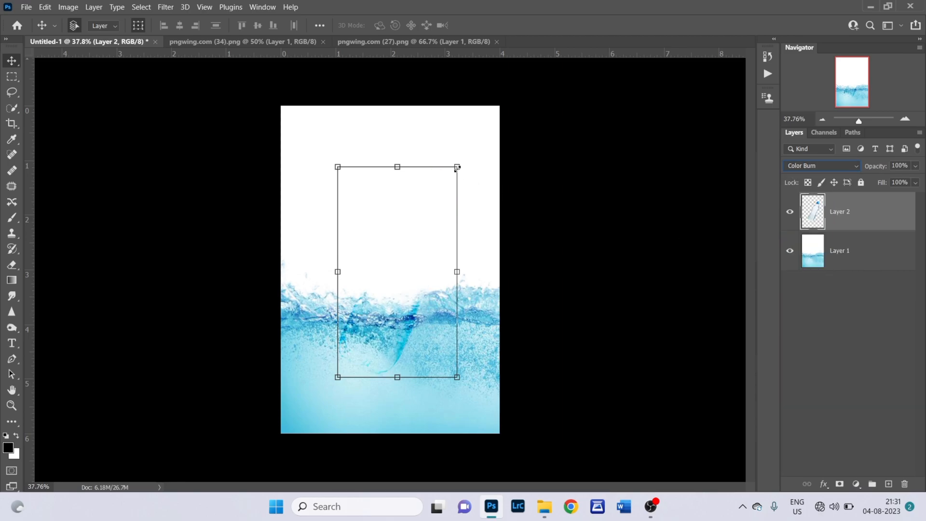
{"action": "left_click", "coordinate": [836, 166]}
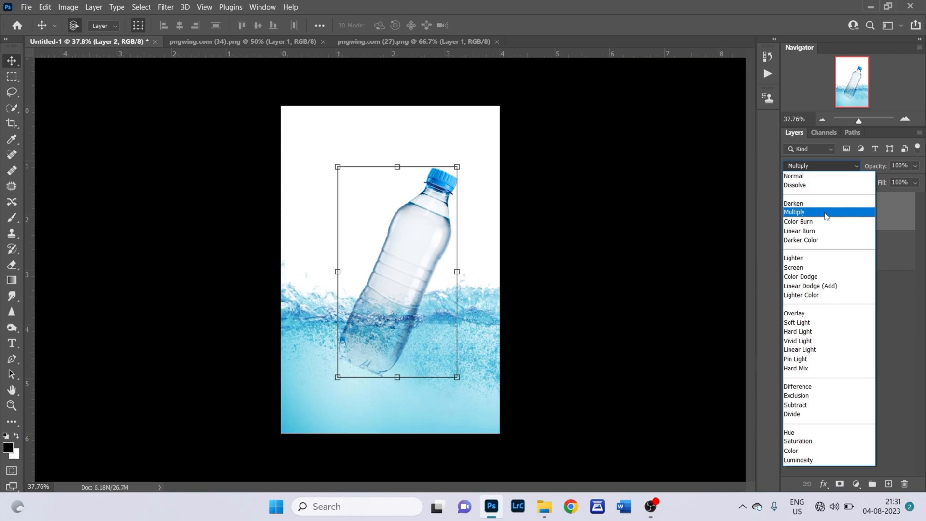
{"action": "left_click", "coordinate": [826, 216]}
Scale the bottle to about 115%, rotate it about -3.2° and reposition it so its base sits deeper in the water
{"action": "left_click_drag", "start_coordinate": [488, 144], "coordinate": [490, 140]}
{"action": "left_click_drag", "start_coordinate": [448, 221], "coordinate": [435, 238]}
{"action": "mouse_move", "coordinate": [473, 156]}
{"action": "left_mouse_down"}
{"action": "mouse_move", "coordinate": [467, 149]}
{"action": "mouse_move", "coordinate": [470, 173]}
{"action": "left_mouse_up"}
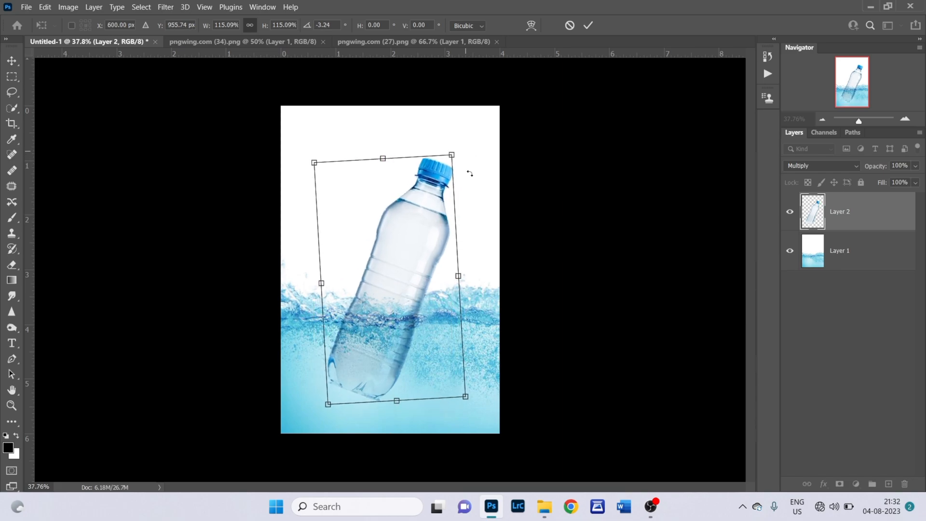
{"action": "left_click", "coordinate": [588, 23]}
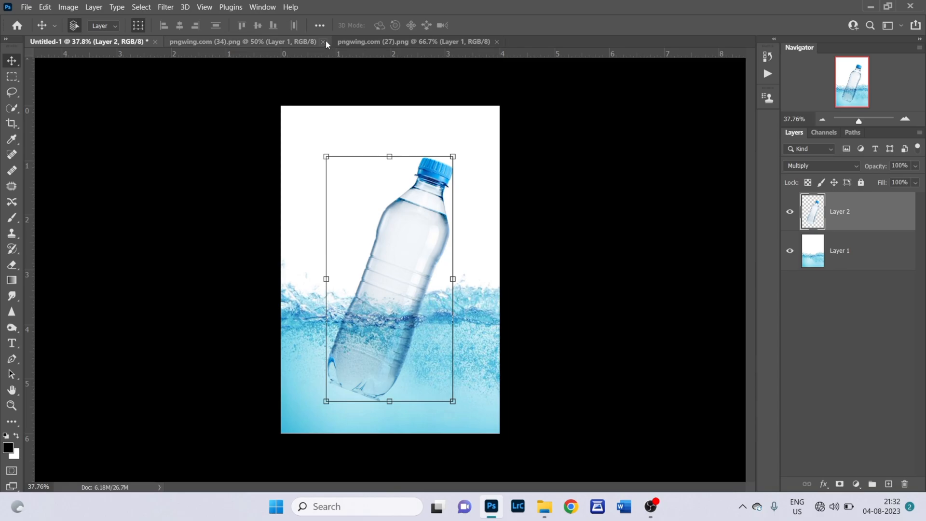
{"action": "left_click", "coordinate": [561, 117]}
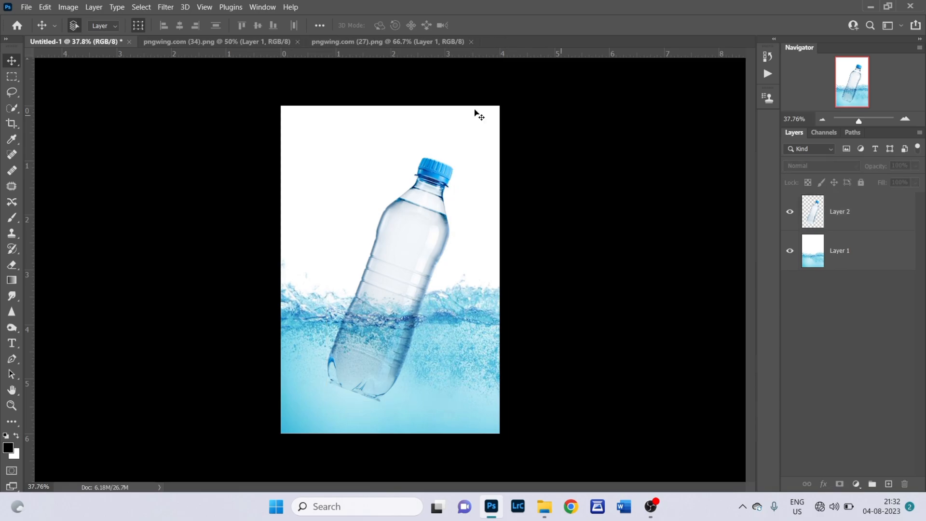
Copy the water splash from pngwing.com (27).png into Untitled-1, scale it to about 96% and position it across the bottle's upper half
{"action": "left_click", "coordinate": [352, 42]}
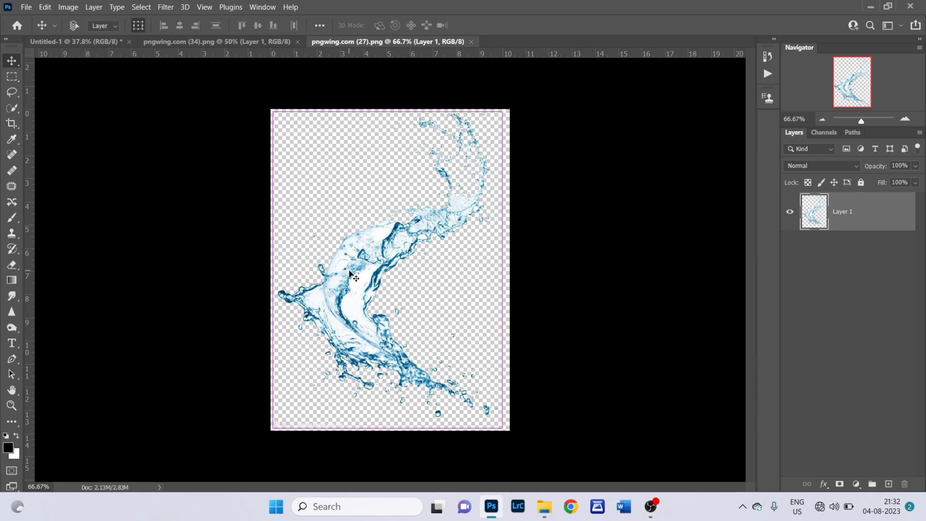
{"action": "left_click", "coordinate": [85, 44]}
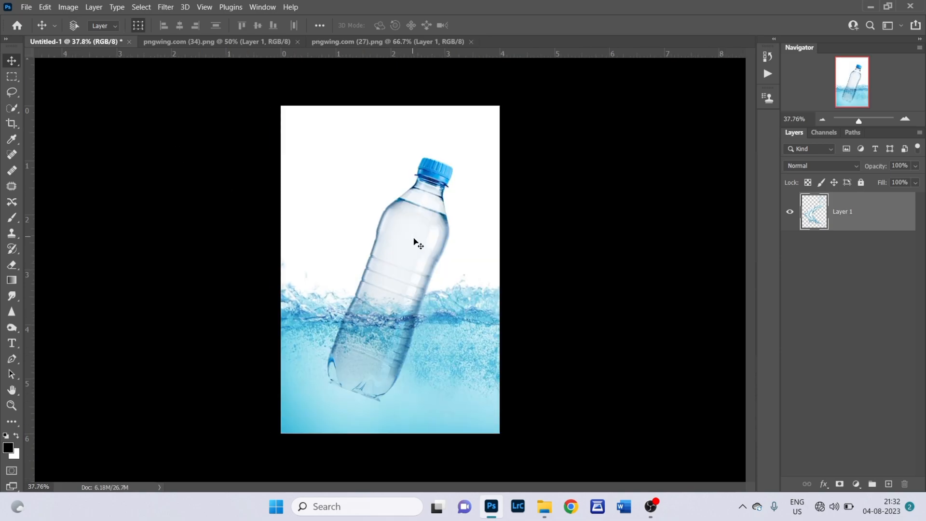
{"action": "left_click_drag", "start_coordinate": [417, 240], "coordinate": [417, 217]}
{"action": "left_click_drag", "start_coordinate": [484, 143], "coordinate": [479, 151]}
{"action": "left_click_drag", "start_coordinate": [423, 220], "coordinate": [429, 218]}
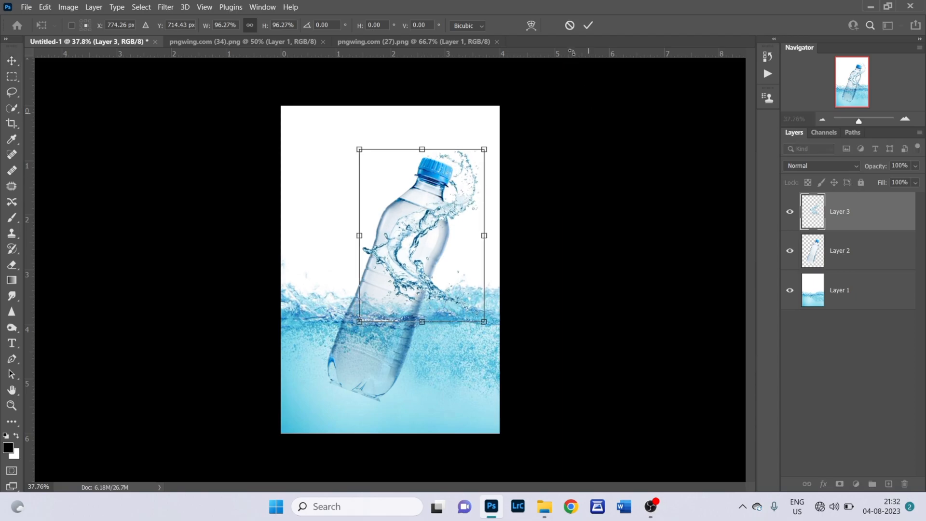
{"action": "left_click", "coordinate": [587, 25]}
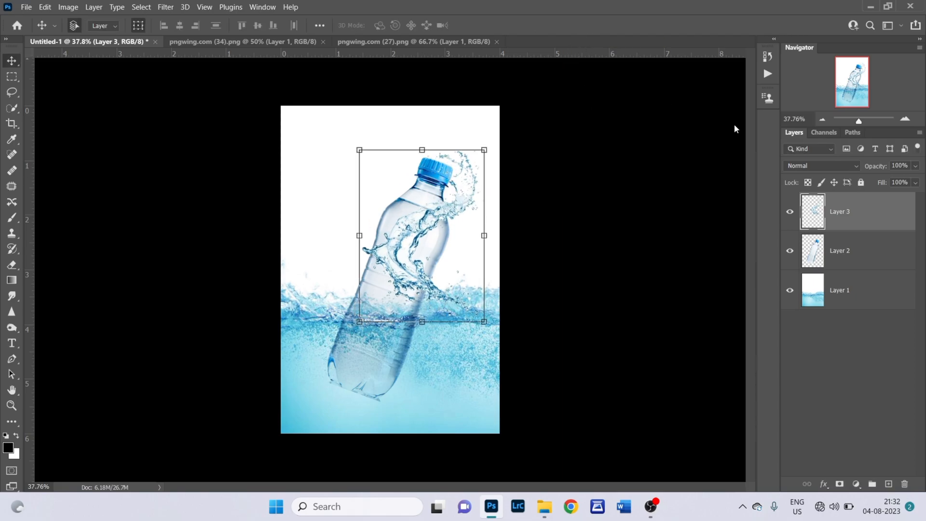
Set the splash layer's fill to 88% and its blend mode to Darker Color
{"action": "left_click", "coordinate": [916, 183]}
{"action": "left_click_drag", "start_coordinate": [911, 198], "coordinate": [905, 185]}
{"action": "left_click", "coordinate": [831, 167]}
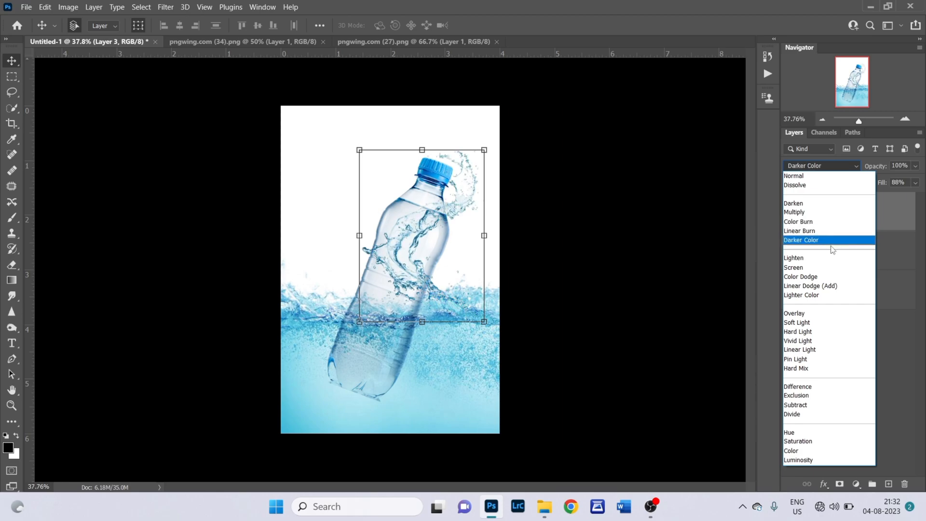
{"action": "left_click", "coordinate": [803, 240]}
{"action": "left_click", "coordinate": [643, 204]}
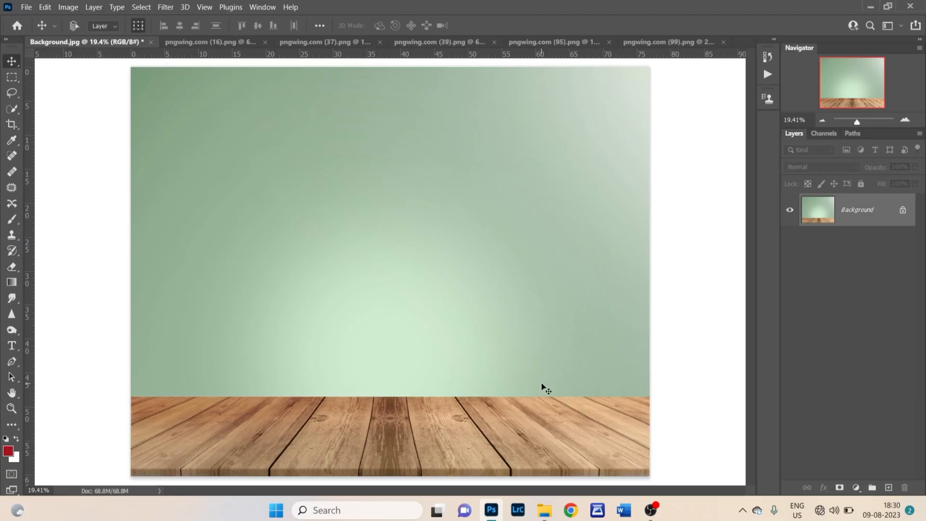
Duplicate the background layer in Background.jpg, and copy the strawberries from pngwing.com (39).png into it as a new layer
{"action": "key", "text": "ctrl+j"}
{"action": "key", "text": "ctrl+t"}
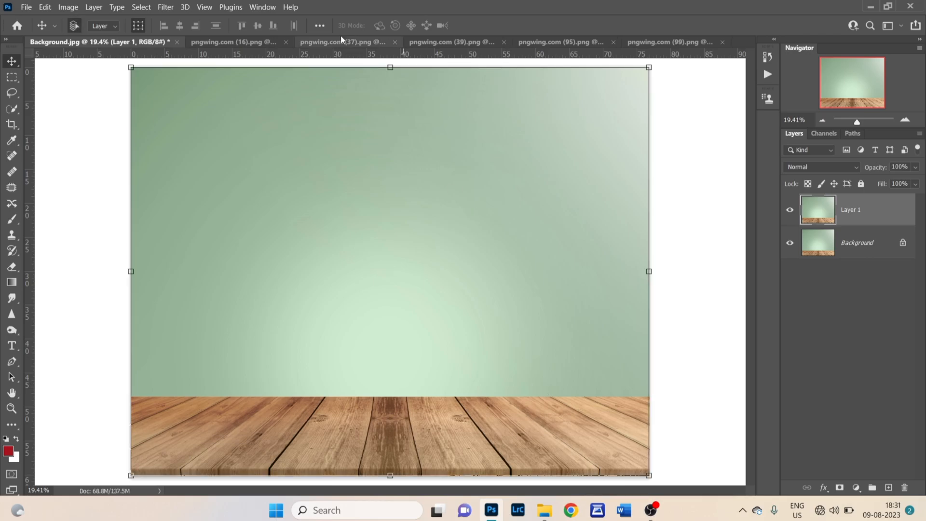
{"action": "left_click", "coordinate": [444, 39]}
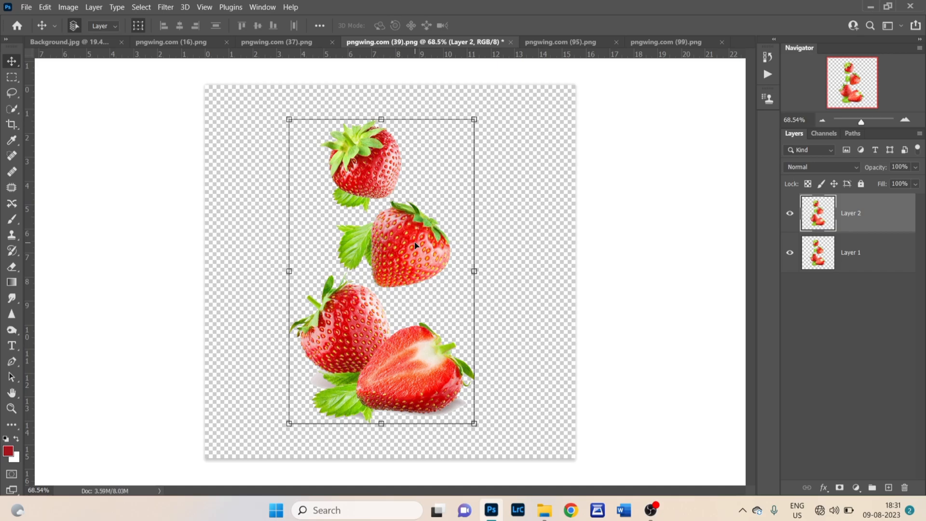
{"action": "left_click_drag", "start_coordinate": [65, 41], "coordinate": [358, 251]}
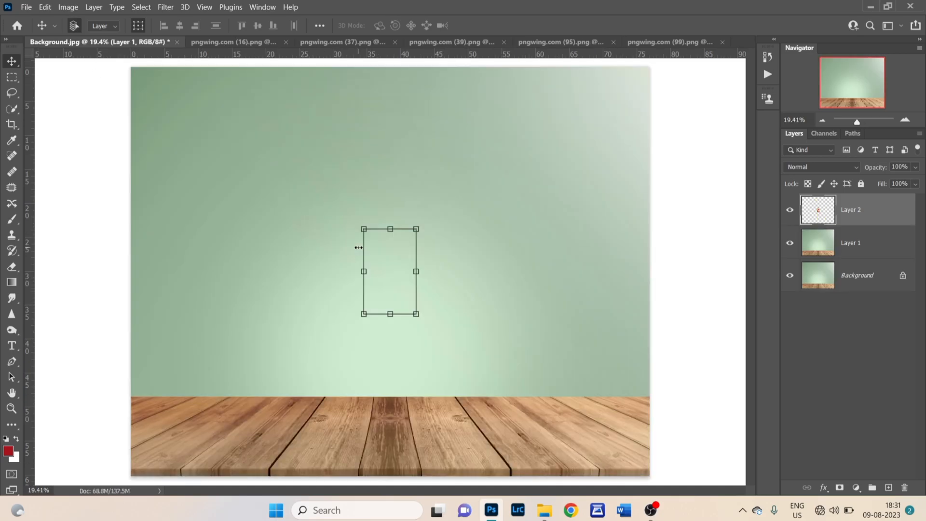
Scale the strawberries to about 356% and centre the stack so its lowest berries rest on the wooden table
{"action": "left_click_drag", "start_coordinate": [453, 352], "coordinate": [416, 315]}
{"action": "left_click_drag", "start_coordinate": [355, 220], "coordinate": [307, 136]}
{"action": "left_click_drag", "start_coordinate": [415, 315], "coordinate": [458, 372]}
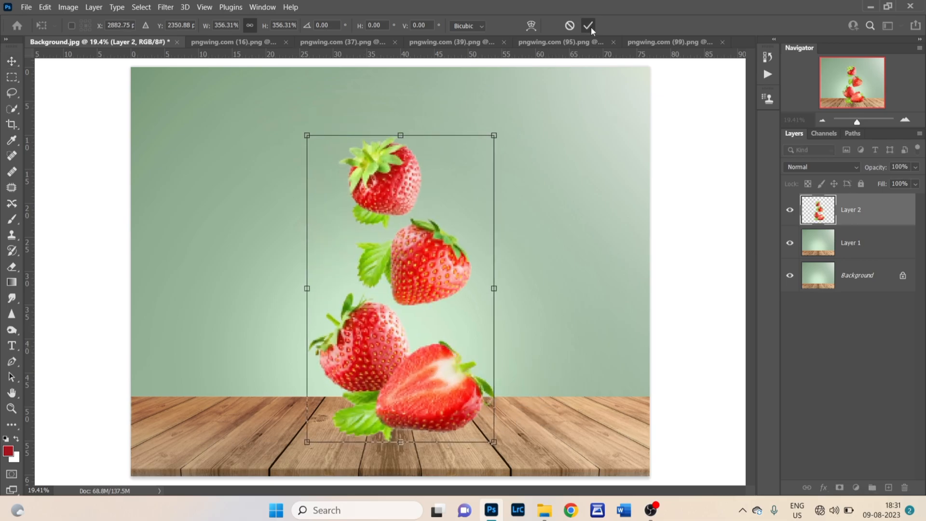
{"action": "left_click", "coordinate": [588, 25]}
{"action": "left_click_drag", "start_coordinate": [409, 404], "coordinate": [383, 418]}
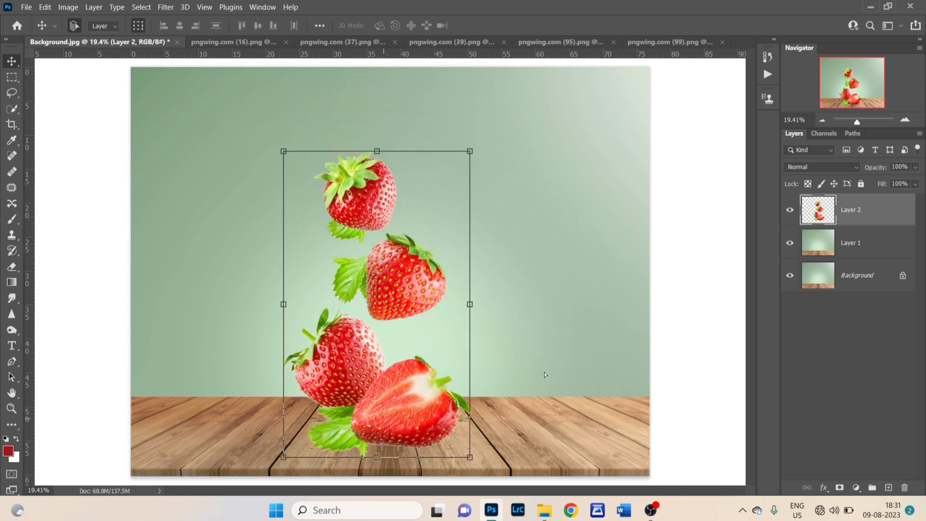
{"action": "left_click_drag", "start_coordinate": [355, 342], "coordinate": [368, 341]}
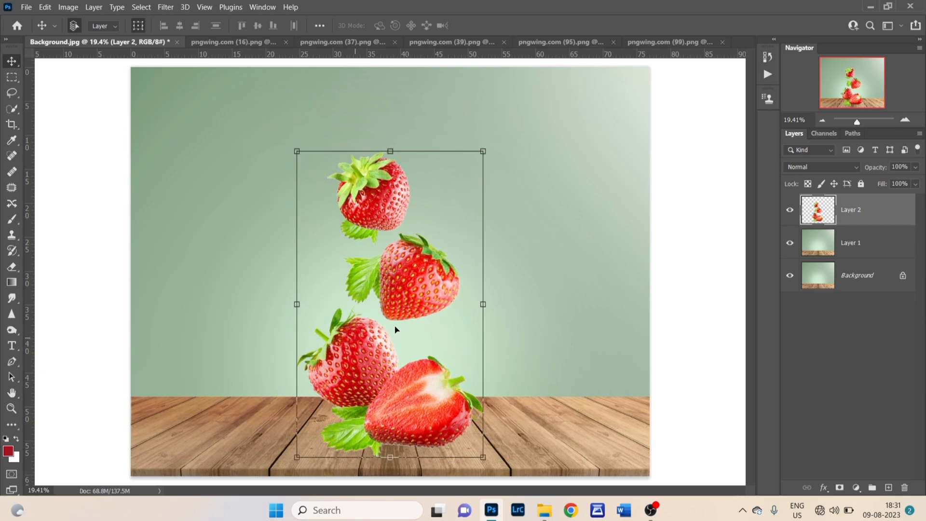
Copy the leaves from pngwing.com (16).png beneath the strawberry layer, scale them to about 286% and spread them over the upper right of the picture
{"action": "left_click", "coordinate": [537, 195]}
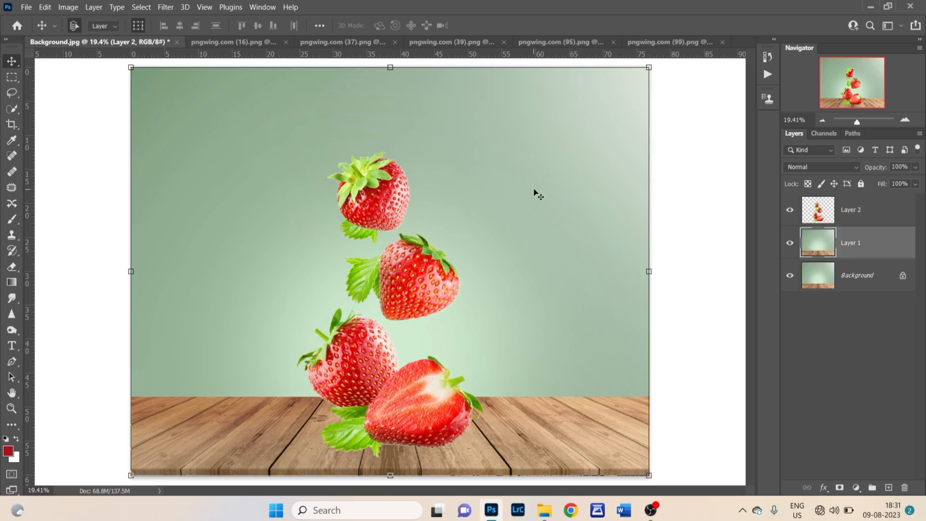
{"action": "left_click", "coordinate": [239, 41]}
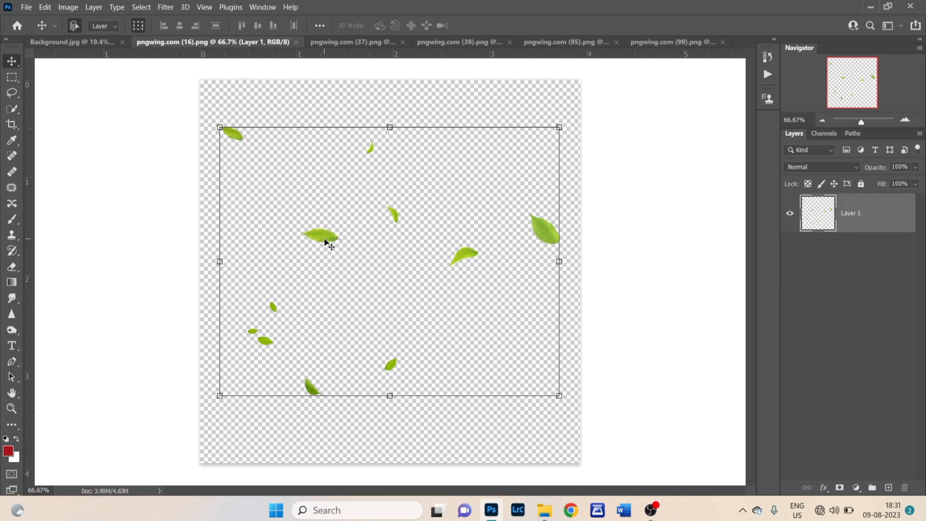
{"action": "key", "text": "c"}
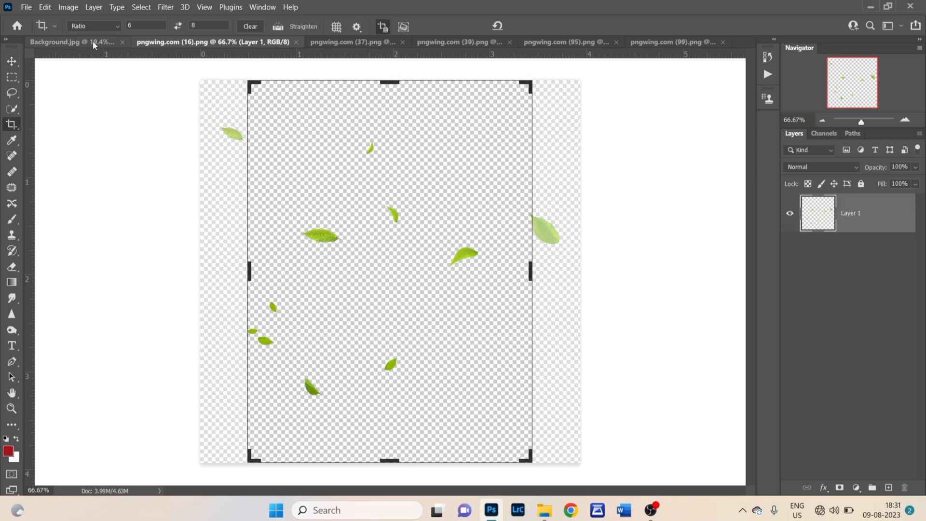
{"action": "key", "text": "v"}
{"action": "left_click_drag", "start_coordinate": [64, 44], "coordinate": [550, 324]}
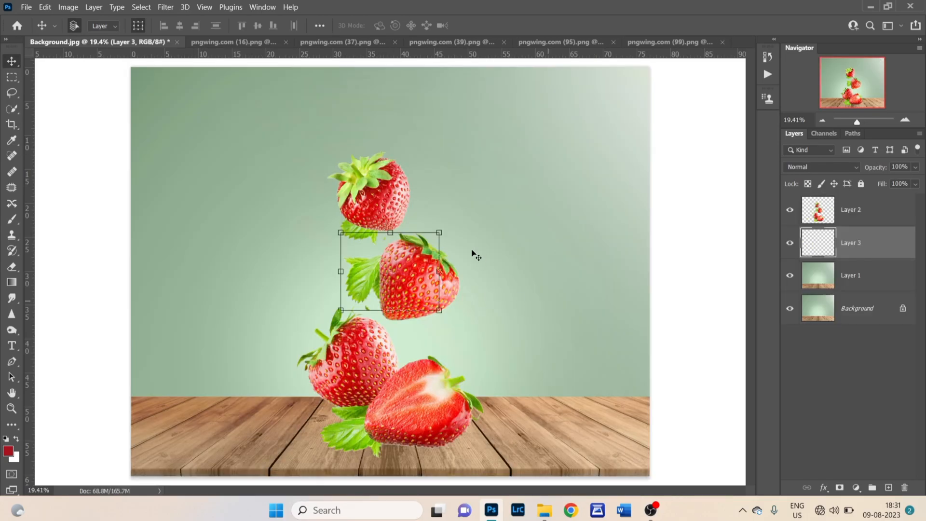
{"action": "left_click_drag", "start_coordinate": [522, 201], "coordinate": [624, 87]}
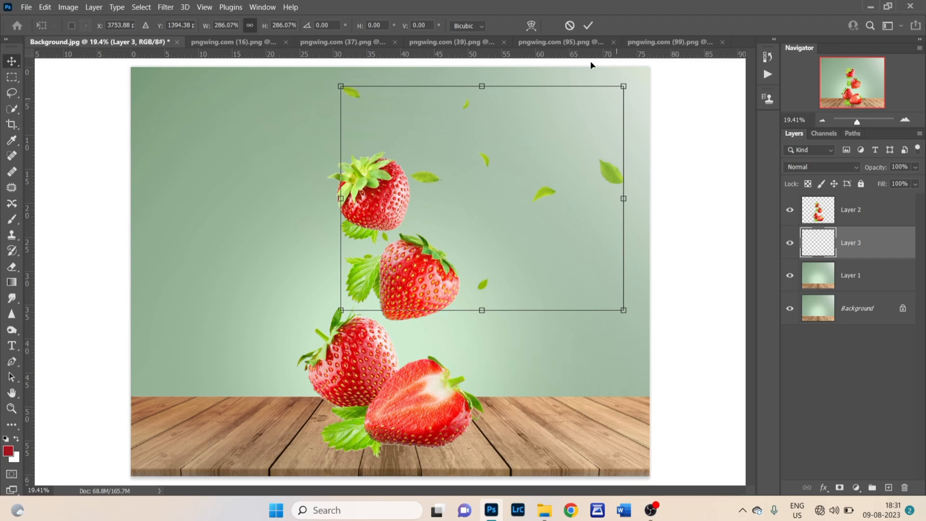
{"action": "left_click", "coordinate": [589, 26]}
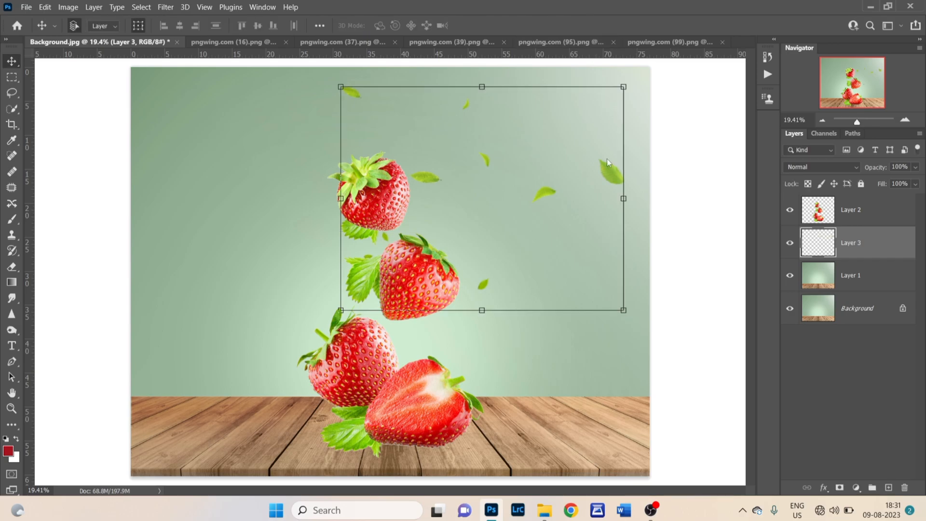
Paste a second copy of the leaves, scale it to about 236% and place it at the lower right of the strawberries
{"action": "key", "text": "ctrl"}
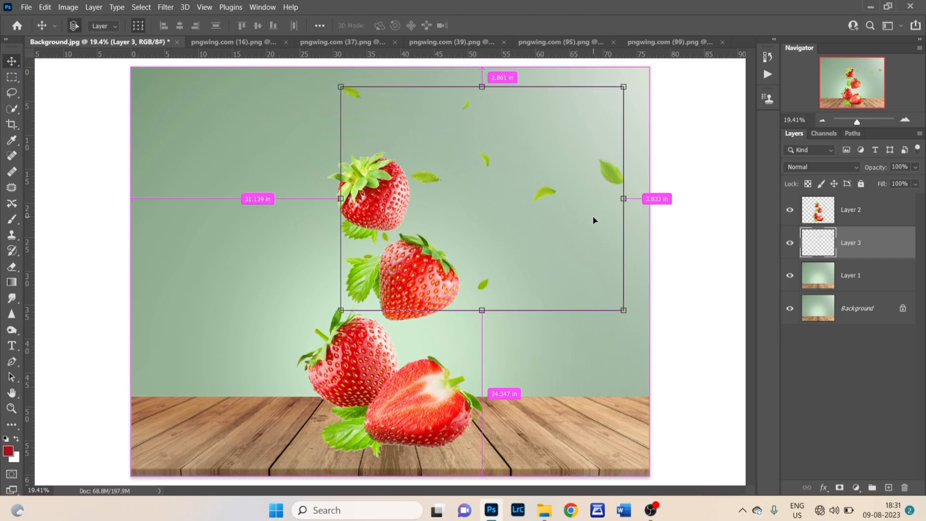
{"action": "key", "text": "ctrl+v"}
{"action": "left_click_drag", "start_coordinate": [502, 192], "coordinate": [583, 135]}
{"action": "left_click_drag", "start_coordinate": [567, 201], "coordinate": [640, 327]}
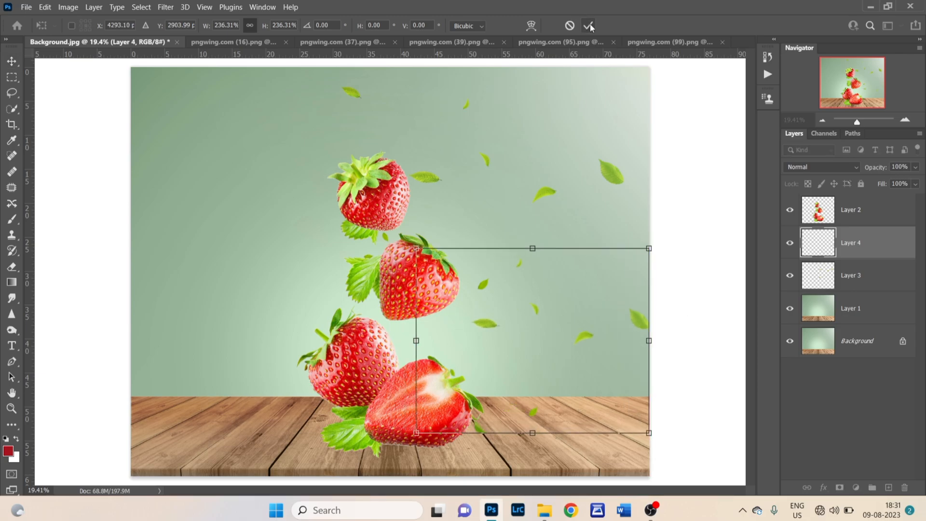
{"action": "left_click", "coordinate": [588, 25]}
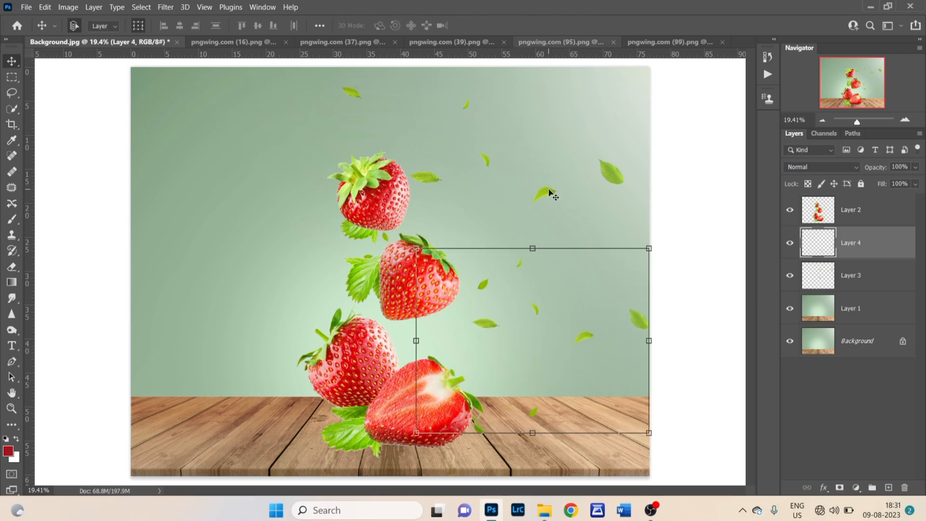
Paste a third copy of the leaves, scale it to about 204% and place it at the left edge beside the upper strawberries
{"action": "key", "text": "ctrl+v"}
{"action": "left_click_drag", "start_coordinate": [515, 170], "coordinate": [518, 170]}
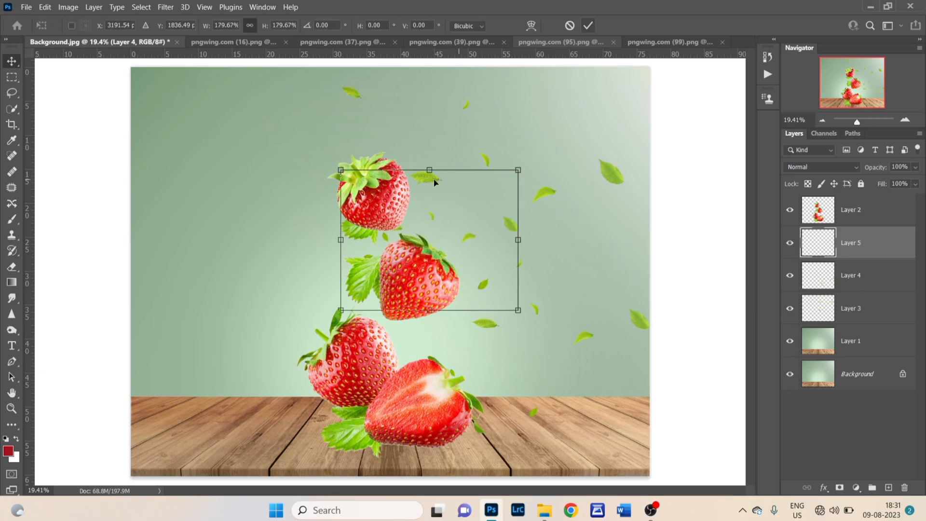
{"action": "left_click_drag", "start_coordinate": [371, 171], "coordinate": [316, 151]}
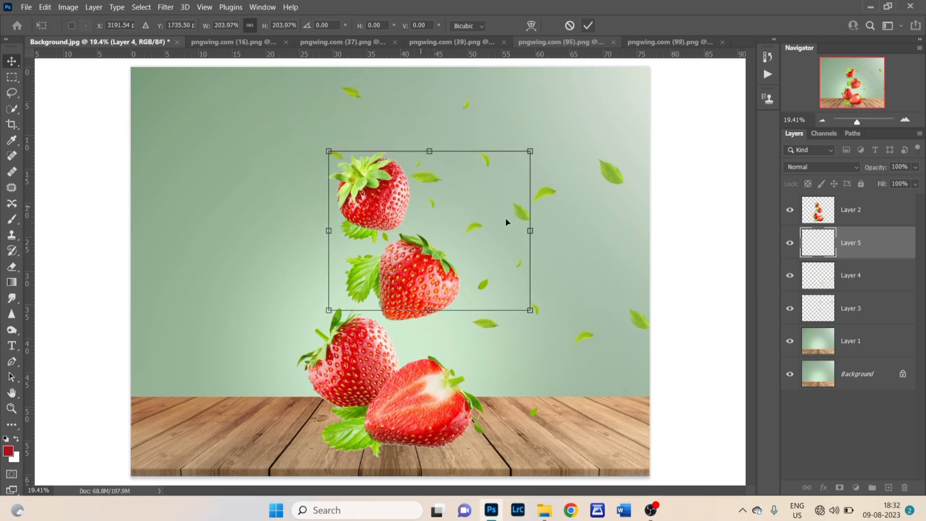
{"action": "left_click_drag", "start_coordinate": [521, 217], "coordinate": [297, 234]}
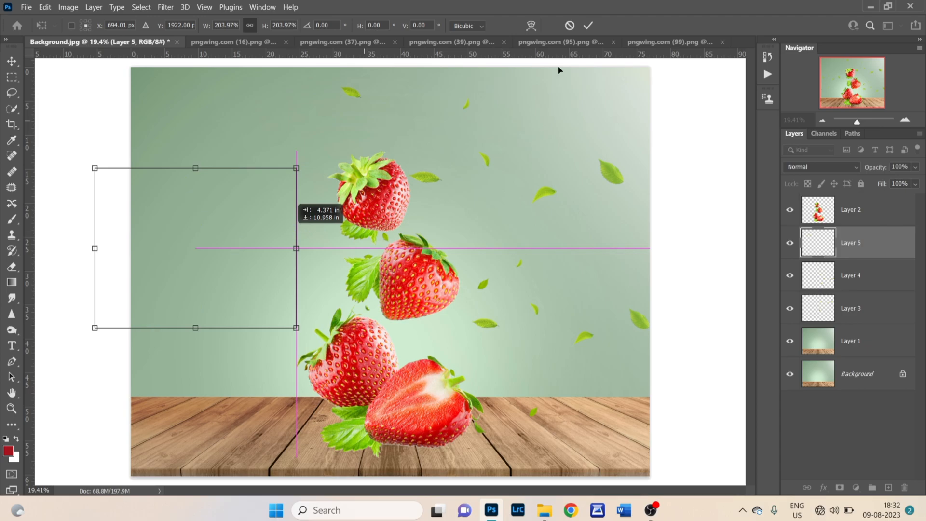
{"action": "left_click", "coordinate": [588, 25]}
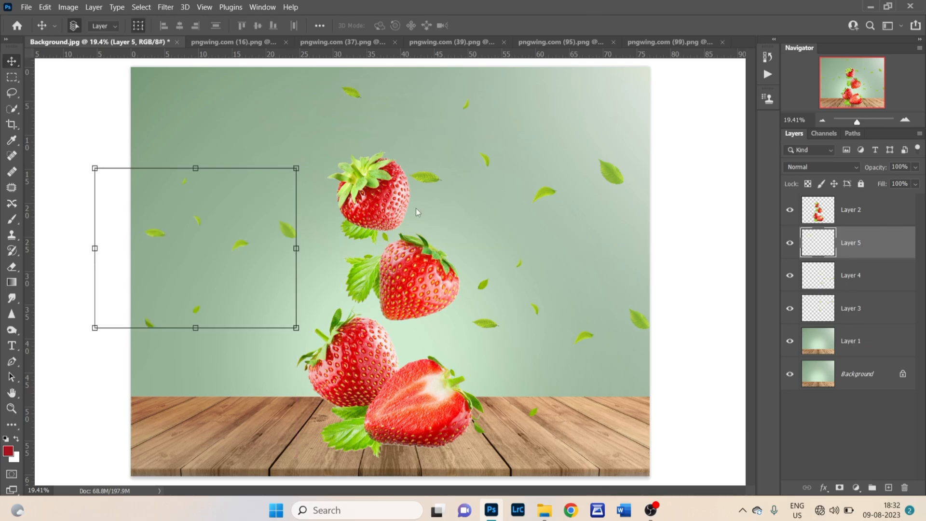
Paste a fourth copy of the leaves, scale it to about 198% and place it at the lower left beside the strawberries
{"action": "key", "text": "ctrl+v"}
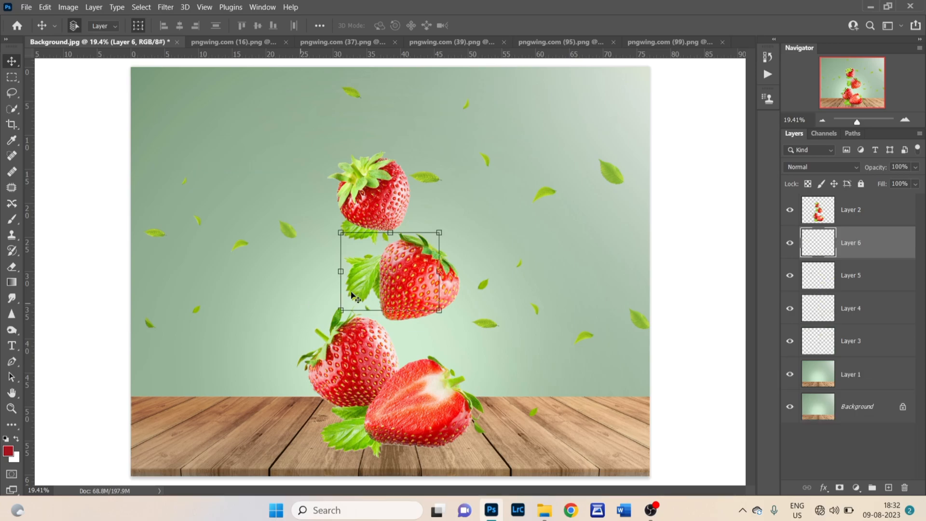
{"action": "key", "text": "ctrl+t"}
{"action": "left_click_drag", "start_coordinate": [439, 232], "coordinate": [536, 156]}
{"action": "left_click_drag", "start_coordinate": [528, 215], "coordinate": [339, 339]}
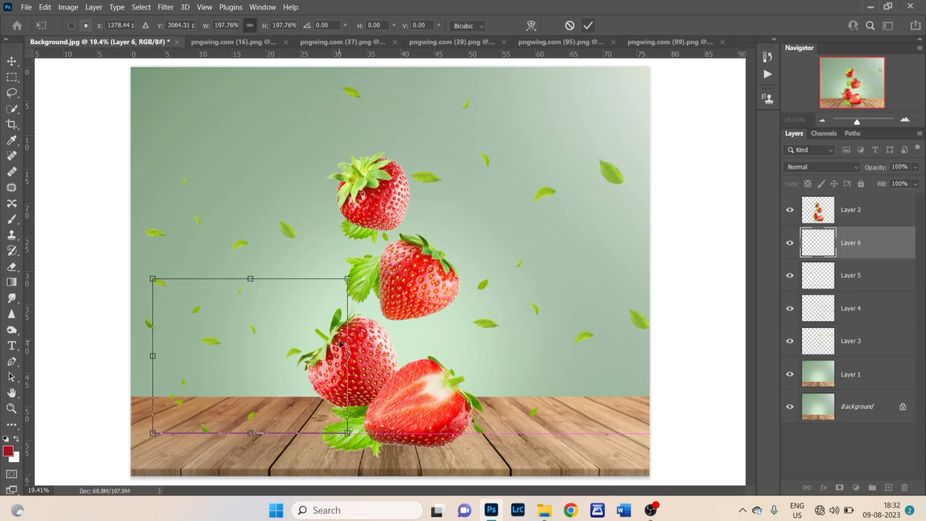
{"action": "left_click", "coordinate": [587, 28]}
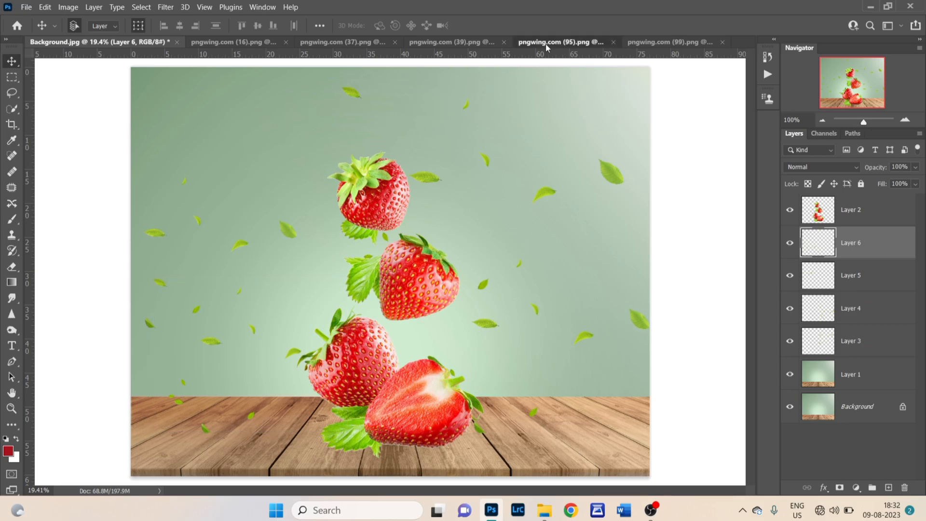
Copy the water splash from pngwing.com (95).png into Background.jpg, enlarge it and stack it above the strawberry layer
{"action": "left_click", "coordinate": [545, 44]}
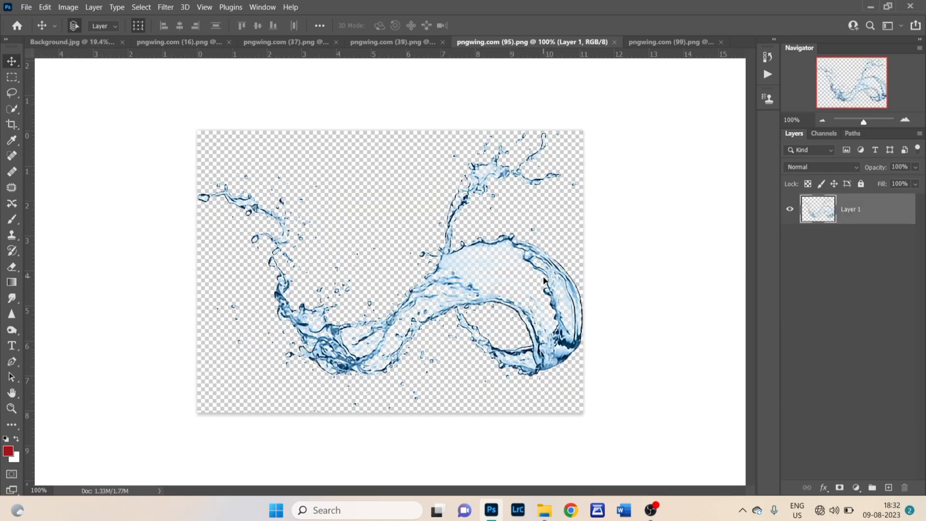
{"action": "left_click", "coordinate": [93, 42]}
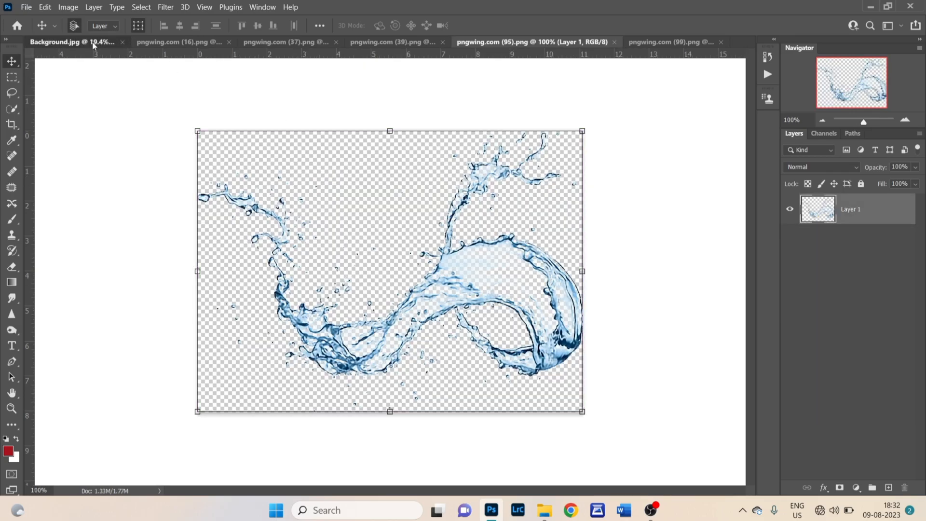
{"action": "key", "text": "ctrl+v"}
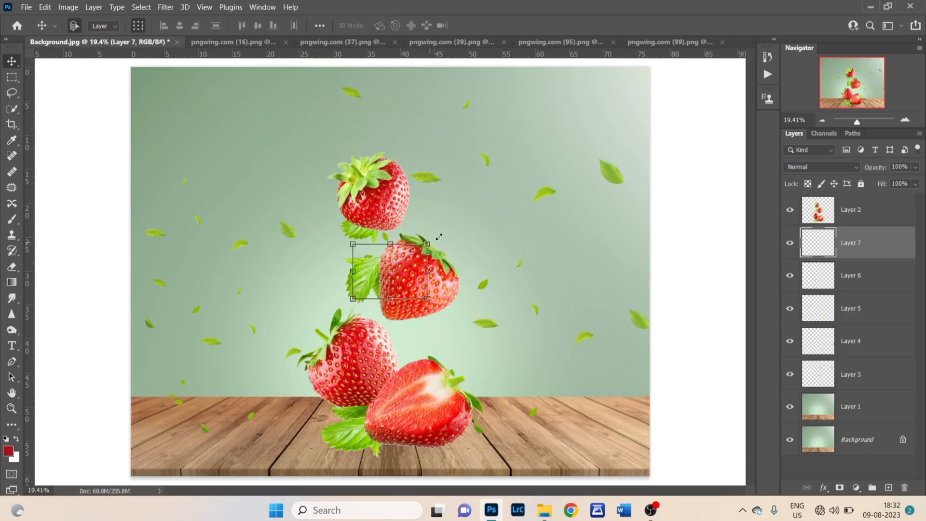
{"action": "left_click_drag", "start_coordinate": [427, 242], "coordinate": [490, 199]}
{"action": "left_click", "coordinate": [588, 26]}
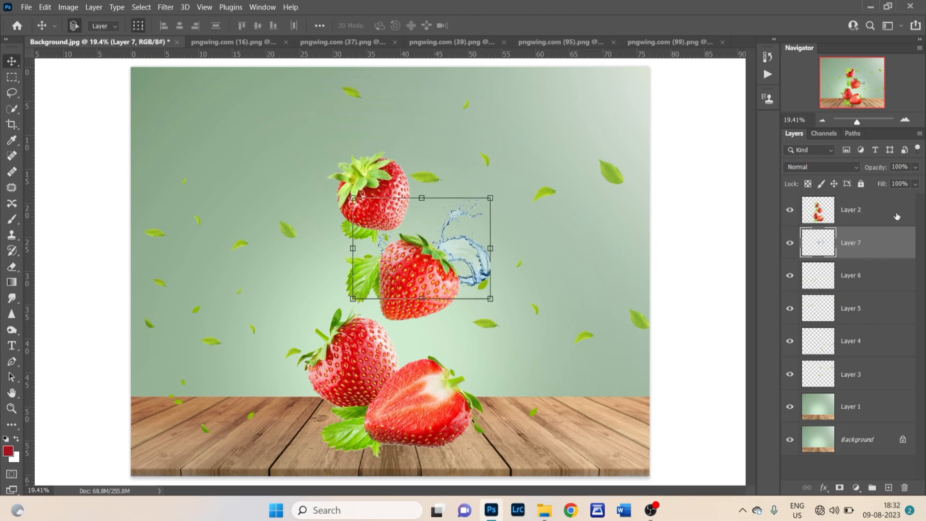
{"action": "left_click_drag", "start_coordinate": [883, 240], "coordinate": [883, 212]}
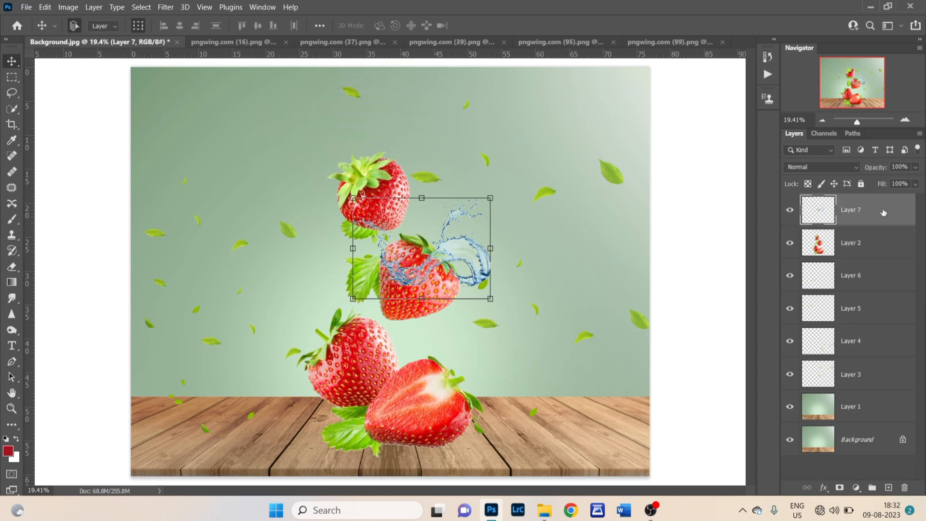
Set the splash layer's blend mode to Lighten, scale it to about 117% and move it over the second strawberry
{"action": "left_click", "coordinate": [841, 167]}
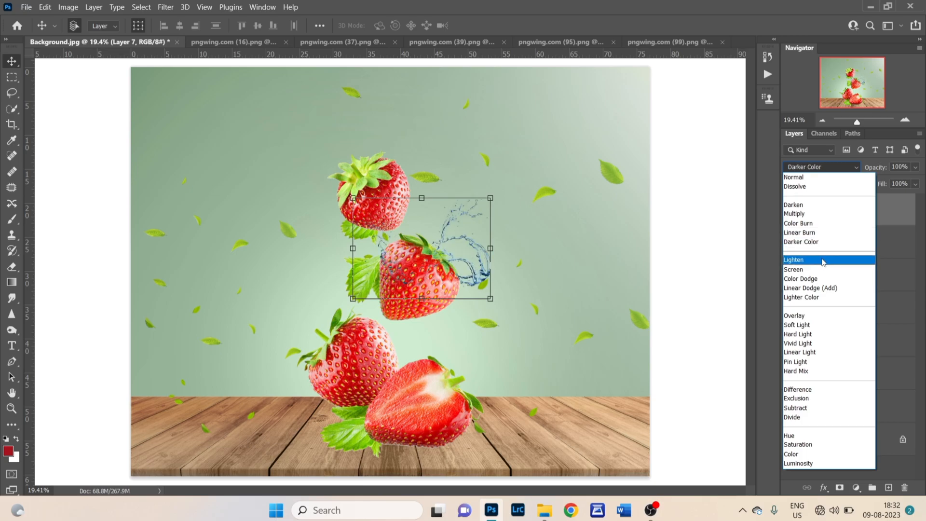
{"action": "left_click", "coordinate": [824, 264]}
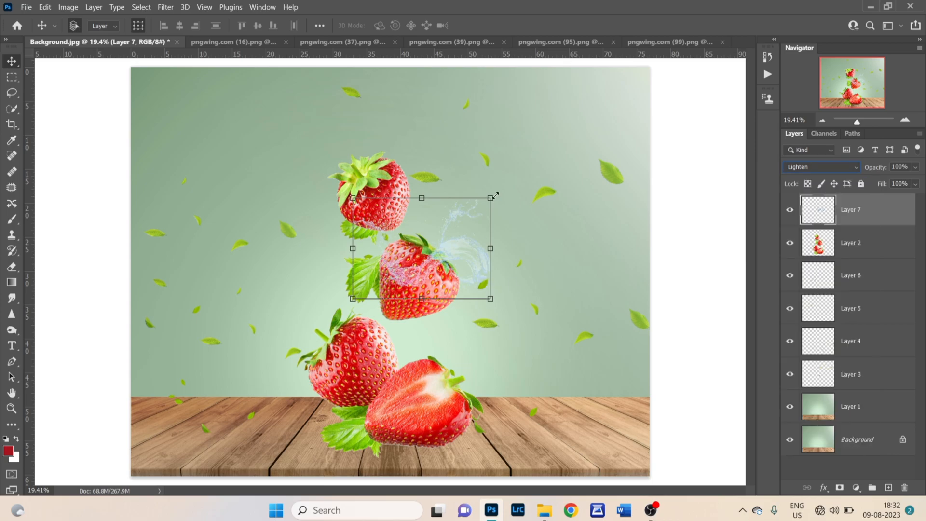
{"action": "left_click_drag", "start_coordinate": [496, 195], "coordinate": [513, 181]}
{"action": "left_click_drag", "start_coordinate": [438, 241], "coordinate": [437, 268]}
{"action": "left_click", "coordinate": [589, 28]}
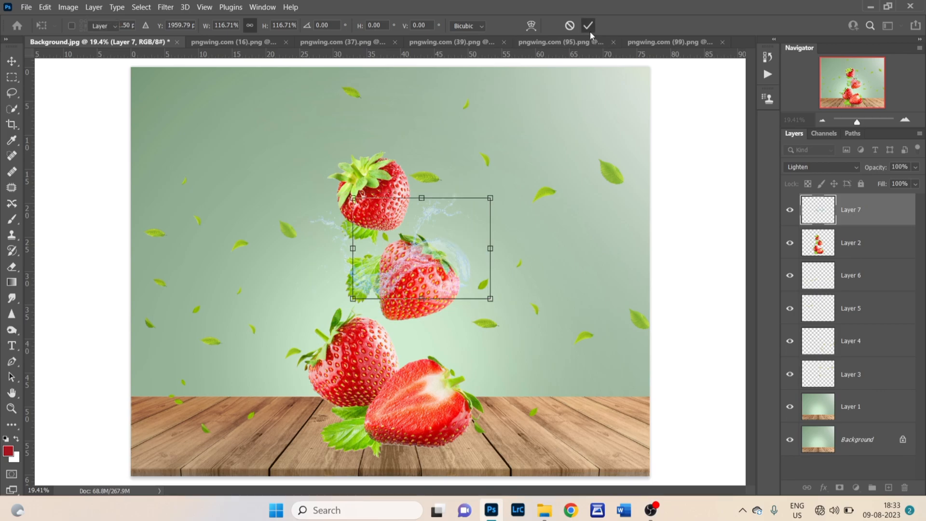
Copy the splash from pngwing.com (99).png into the composite above the strawberry layer and set its blend mode to Color Dodge
{"action": "left_click", "coordinate": [544, 243]}
{"action": "left_click", "coordinate": [657, 42]}
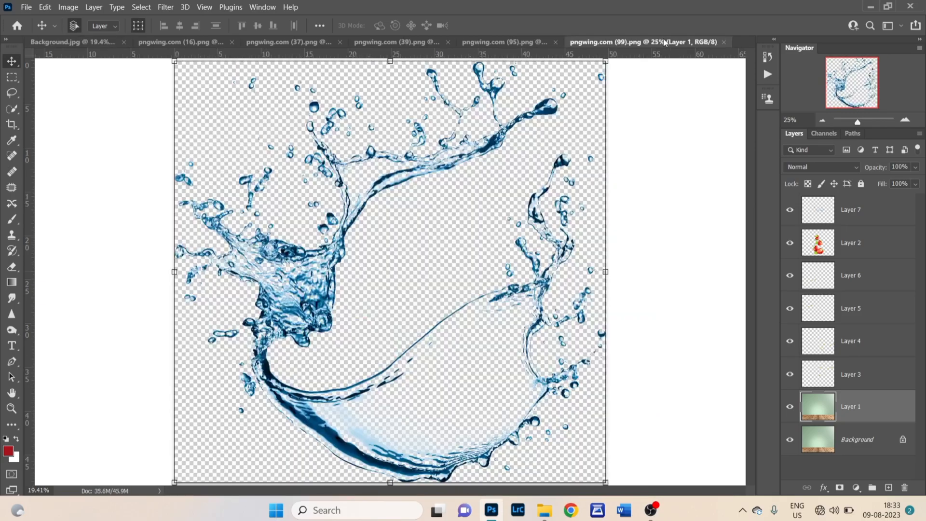
{"action": "left_click_drag", "start_coordinate": [295, 288], "coordinate": [347, 240]}
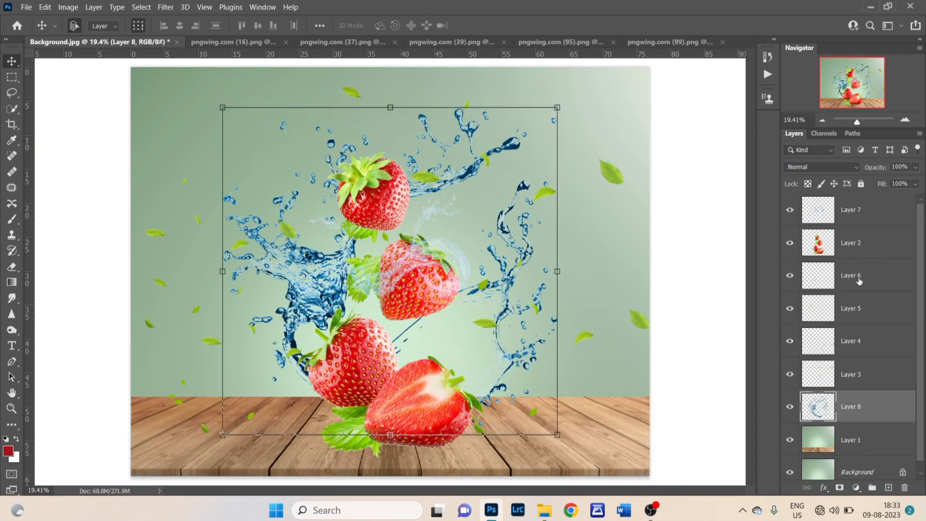
{"action": "left_click_drag", "start_coordinate": [896, 412], "coordinate": [893, 224]}
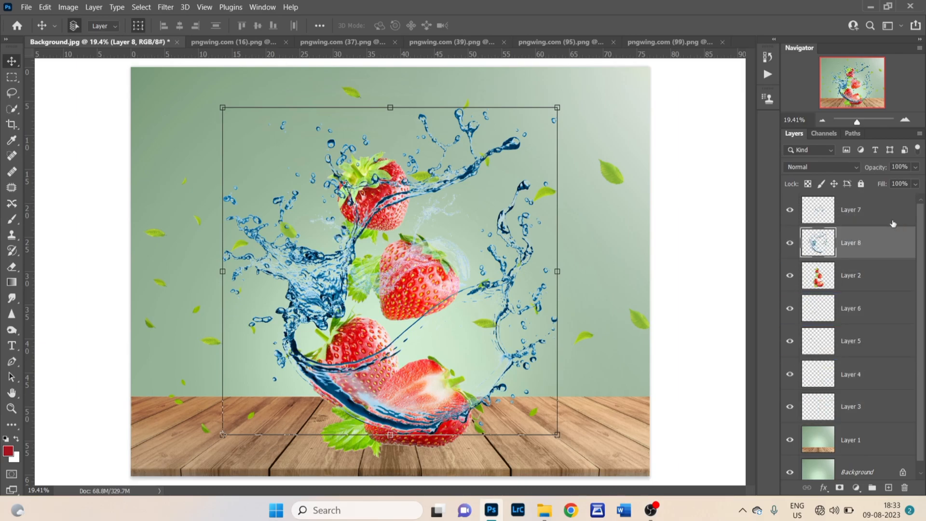
{"action": "left_click", "coordinate": [833, 165]}
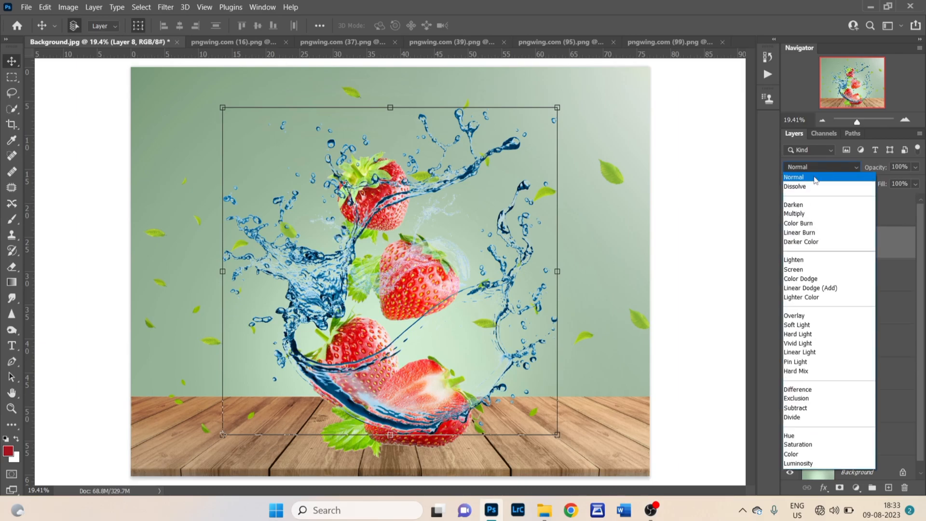
{"action": "left_click", "coordinate": [829, 278]}
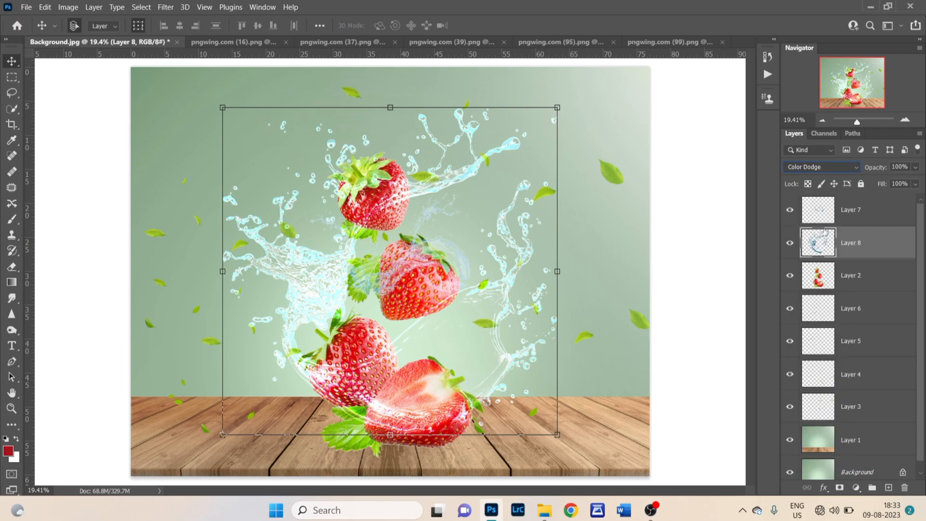
Hide Layer 7 and scale the new splash to about 44%, placing it around the two upper strawberries
{"action": "left_click", "coordinate": [793, 212]}
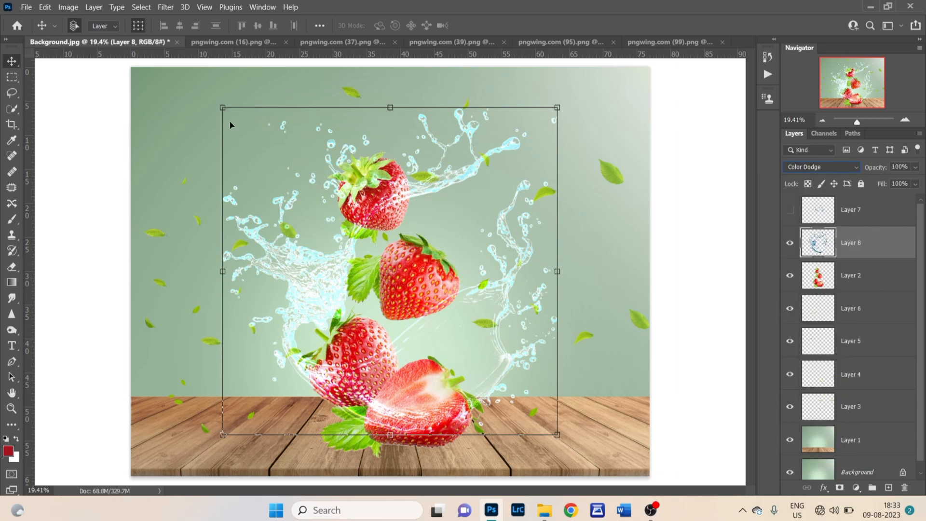
{"action": "left_click_drag", "start_coordinate": [223, 108], "coordinate": [395, 244]}
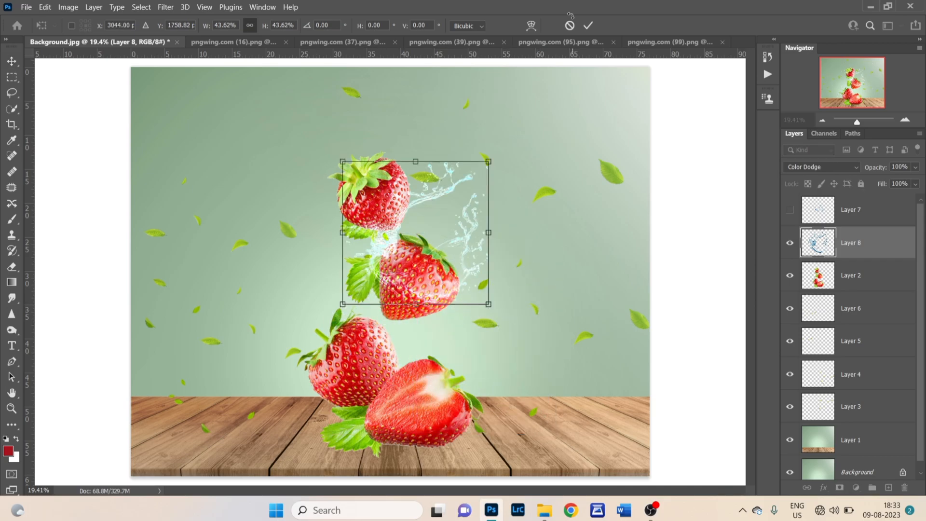
{"action": "left_click", "coordinate": [588, 26]}
Set the Layer 8 splash's fill to 68% and compare blend modes, keeping Color Dodge
{"action": "left_click", "coordinate": [916, 184]}
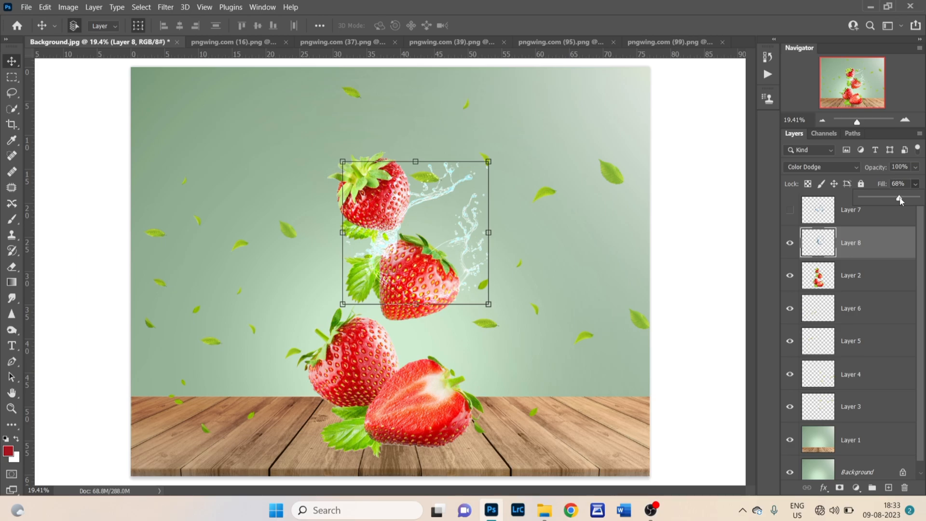
{"action": "left_click", "coordinate": [830, 168]}
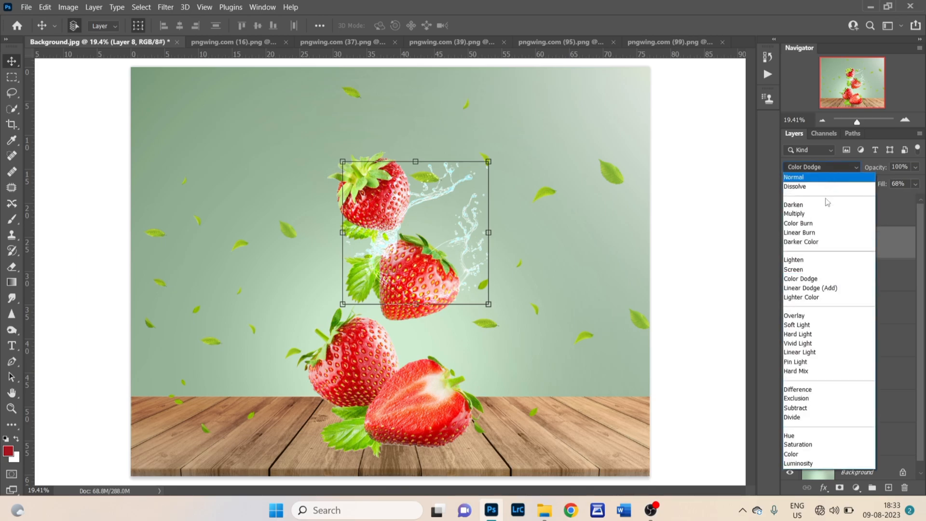
{"action": "left_click", "coordinate": [823, 279]}
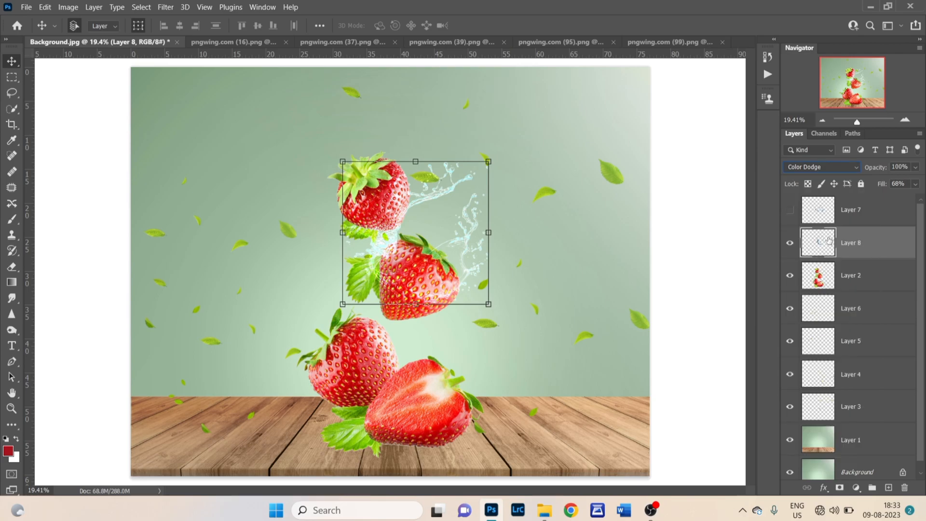
{"action": "left_click", "coordinate": [823, 168]}
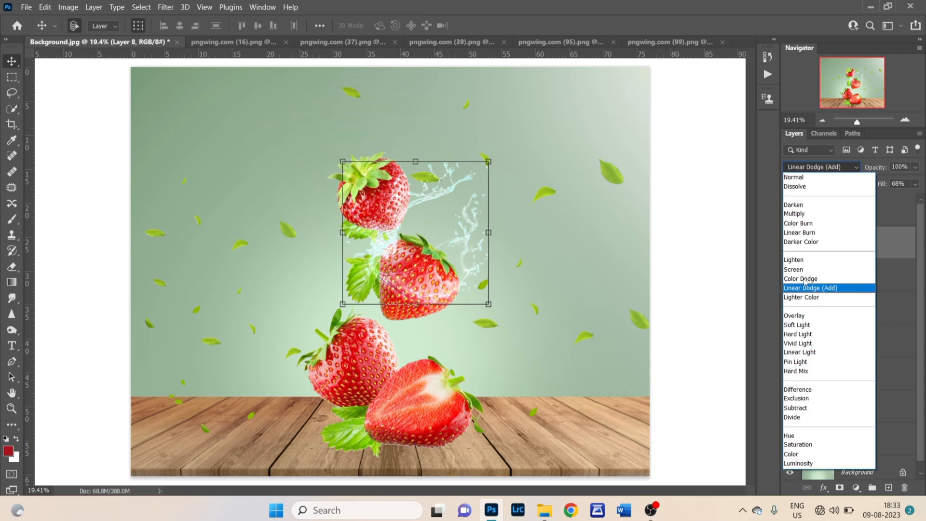
{"action": "left_click", "coordinate": [802, 278]}
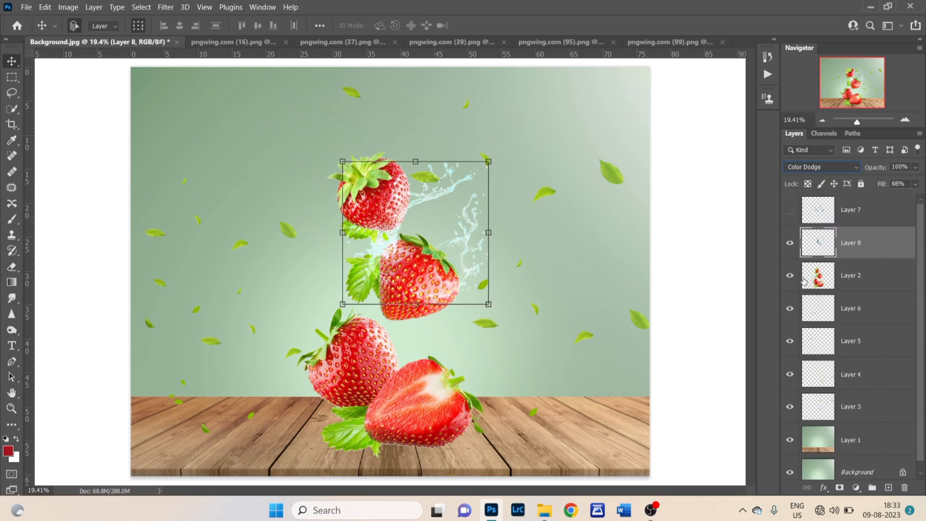
Delete the hidden Layer 7 holding the first water splash
{"action": "left_click", "coordinate": [613, 237]}
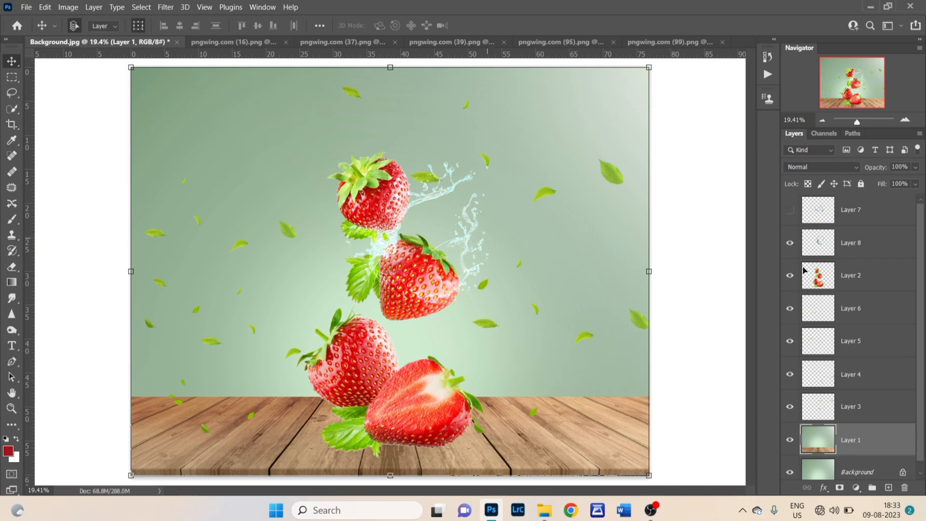
{"action": "left_click", "coordinate": [844, 217]}
{"action": "key", "text": "Delete"}
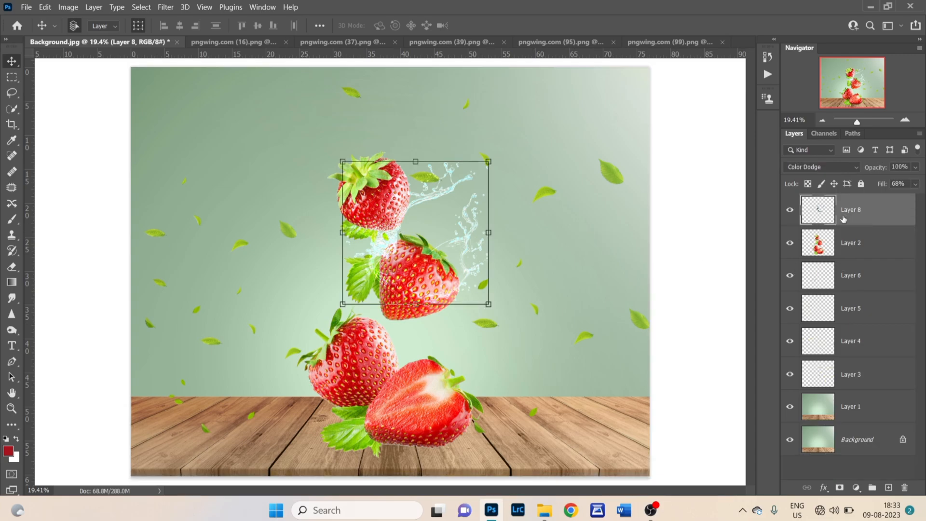
{"action": "left_click", "coordinate": [555, 42]}
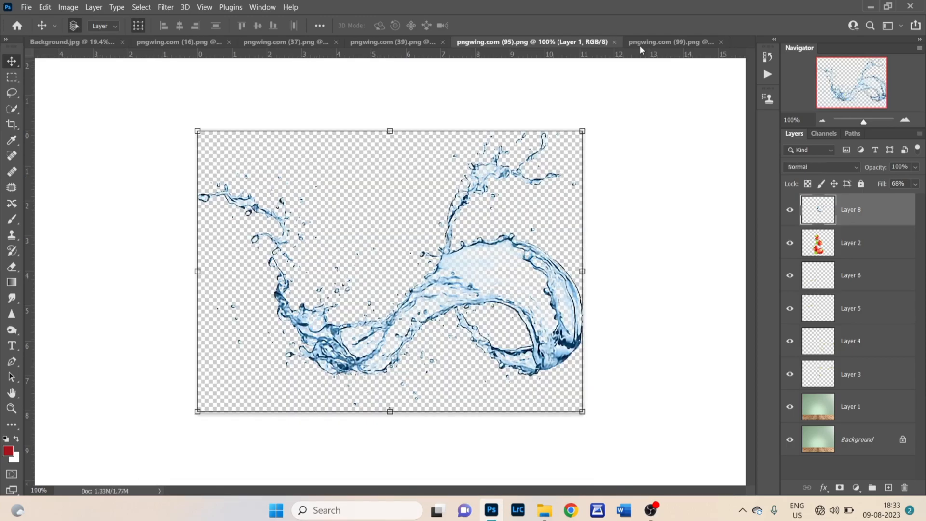
{"action": "left_click", "coordinate": [378, 42]}
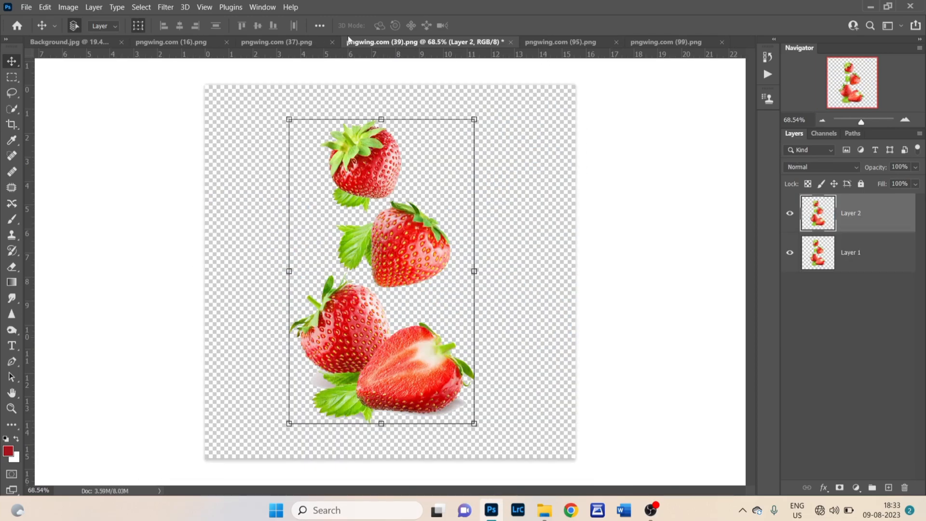
{"action": "left_click", "coordinate": [85, 41]}
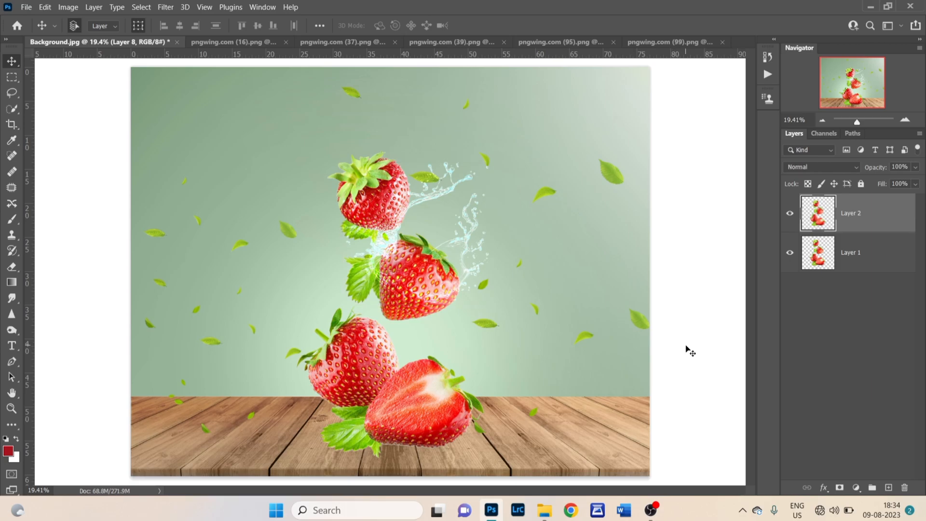
Add an empty layer directly above Layer 1 and set the foreground colour to black (000000)
{"action": "left_click", "coordinate": [439, 409]}
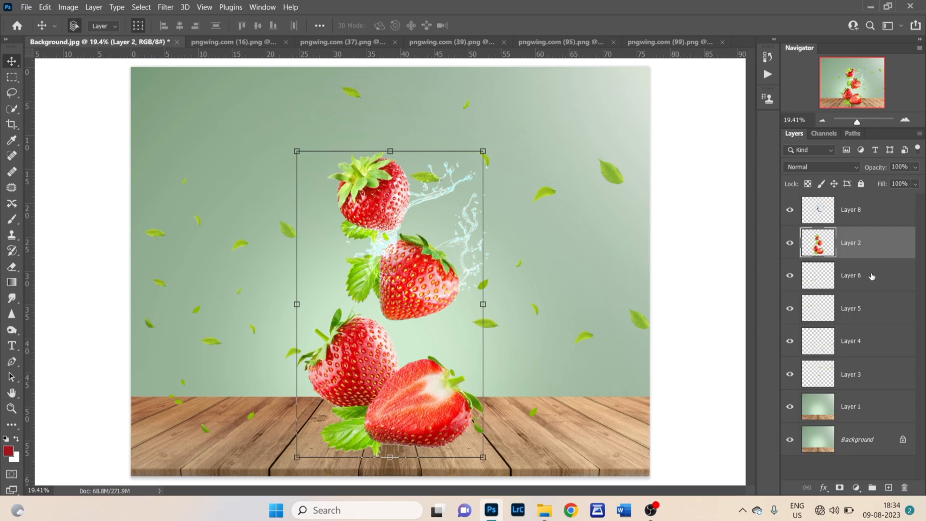
{"action": "left_click", "coordinate": [878, 386]}
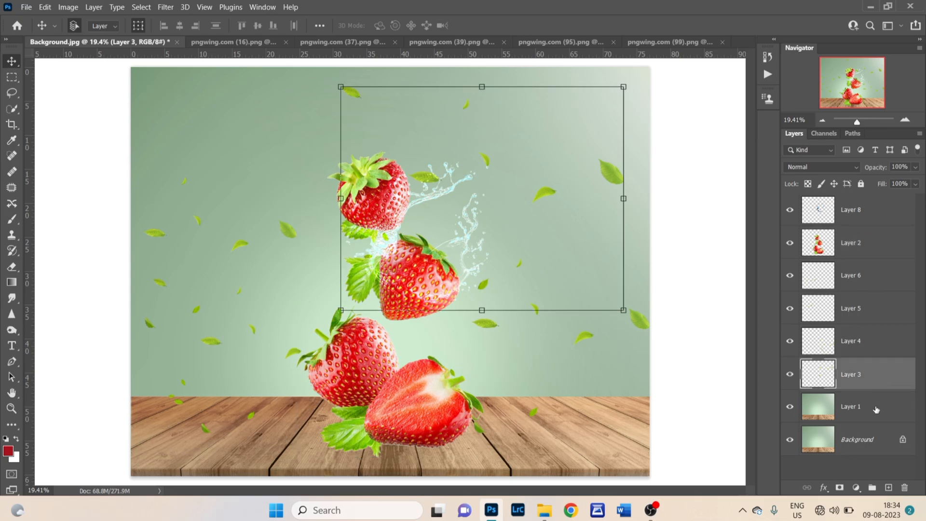
{"action": "left_click", "coordinate": [876, 409]}
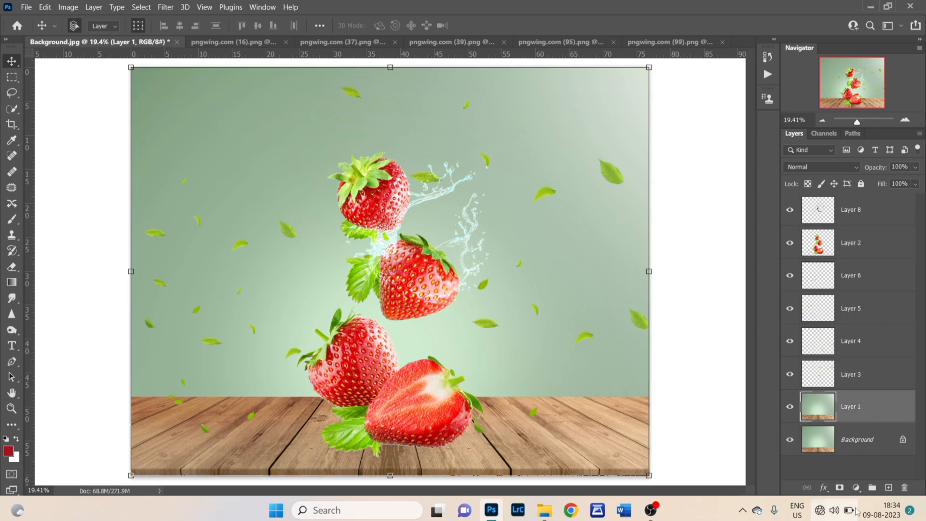
{"action": "left_click", "coordinate": [889, 488]}
{"action": "left_click", "coordinate": [7, 439]}
{"action": "left_click", "coordinate": [8, 451]}
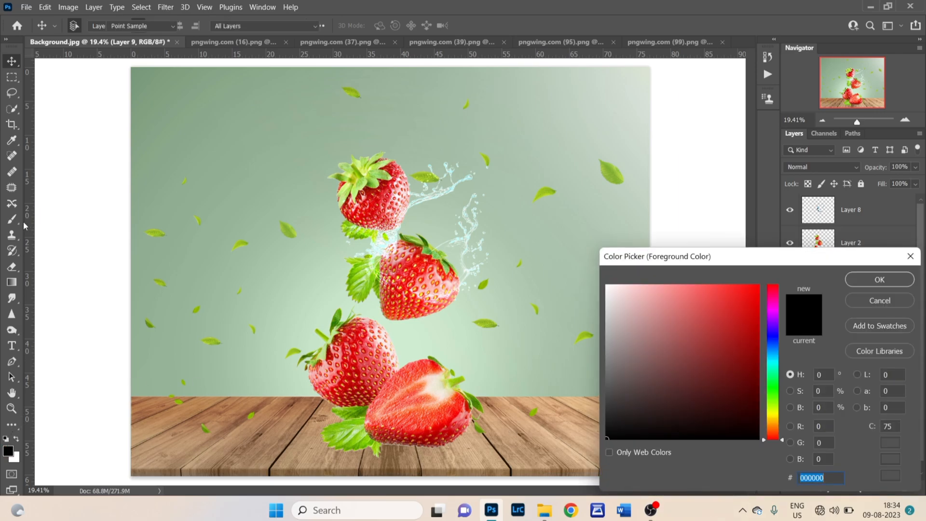
{"action": "left_click", "coordinate": [879, 280]}
Set up the Brush tool with a size of 1000 and a flow of 12%
{"action": "left_click", "coordinate": [11, 219]}
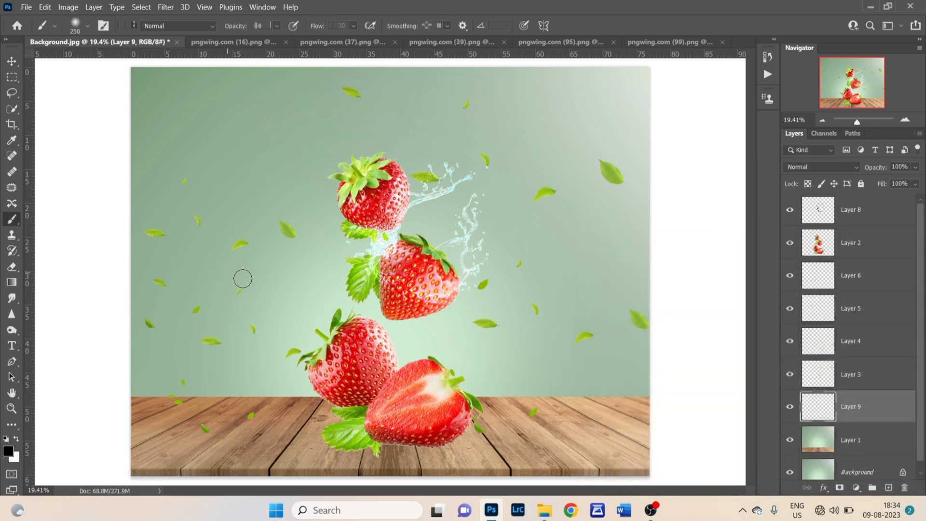
{"action": "key", "text": "bracketright"}
{"action": "key", "text": "bracketright"}
{"action": "key", "text": "bracketright"}
{"action": "key", "text": "bracketright"}
{"action": "key", "text": "bracketright"}
{"action": "key", "text": "bracketright"}
{"action": "key", "text": "bracketright"}
{"action": "left_click", "coordinate": [354, 27]}
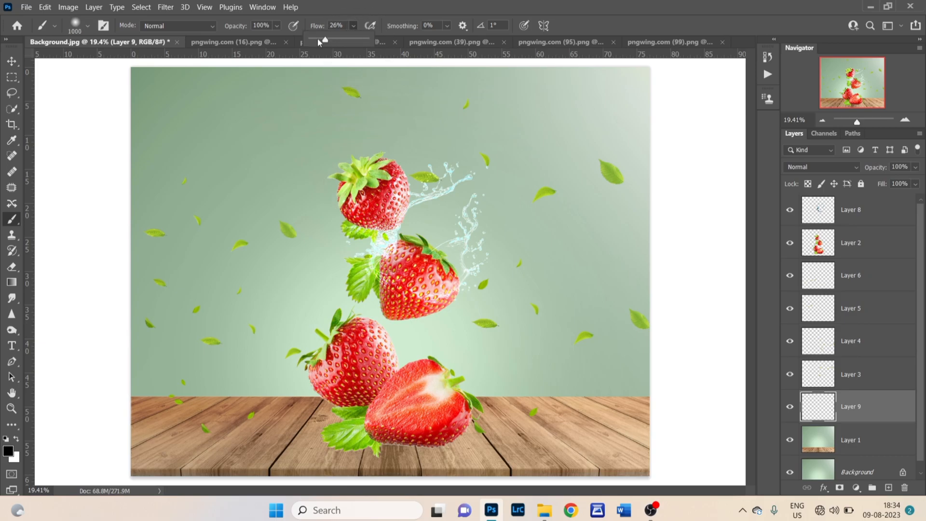
Paint a soft black shadow on the new layer behind the lowest strawberries and enlarge the brush to 1200
{"action": "left_click", "coordinate": [353, 399]}
{"action": "left_click", "coordinate": [395, 428]}
{"action": "mouse_move", "coordinate": [448, 405]}
{"action": "left_mouse_down"}
{"action": "mouse_move", "coordinate": [391, 437]}
{"action": "mouse_move", "coordinate": [329, 412]}
{"action": "mouse_move", "coordinate": [436, 435]}
{"action": "mouse_move", "coordinate": [457, 422]}
{"action": "mouse_move", "coordinate": [350, 413]}
{"action": "mouse_move", "coordinate": [417, 408]}
{"action": "mouse_move", "coordinate": [351, 409]}
{"action": "mouse_move", "coordinate": [333, 397]}
{"action": "mouse_move", "coordinate": [343, 423]}
{"action": "mouse_move", "coordinate": [458, 412]}
{"action": "mouse_move", "coordinate": [398, 427]}
{"action": "mouse_move", "coordinate": [344, 425]}
{"action": "mouse_move", "coordinate": [389, 425]}
{"action": "mouse_move", "coordinate": [401, 392]}
{"action": "left_mouse_up"}
{"action": "key", "text": "bracketright"}
{"action": "key", "text": "bracketright"}
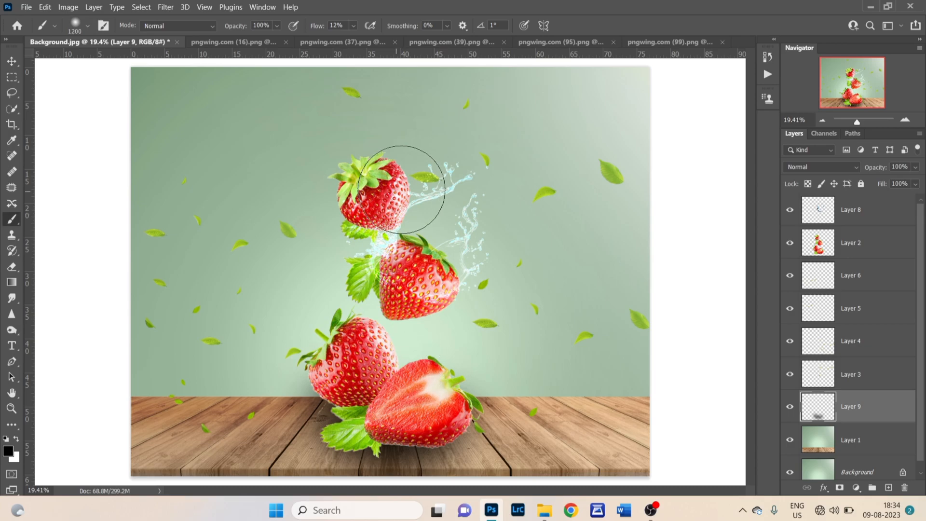
Enlarge the brush to 2000, paint a soft black shadow on Layer 9 behind the upper two strawberries, and deselect the layer
{"action": "key", "text": "bracketright"}
{"action": "key", "text": "bracketright"}
{"action": "key", "text": "bracketright"}
{"action": "key", "text": "bracketright"}
{"action": "key", "text": "bracketright"}
{"action": "key", "text": "bracketright"}
{"action": "key", "text": "bracketright"}
{"action": "key", "text": "bracketright"}
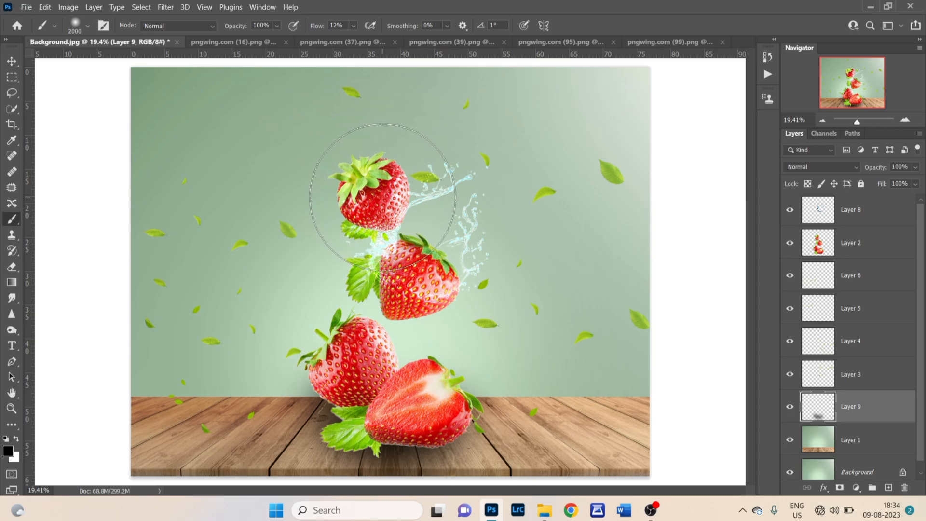
{"action": "mouse_move", "coordinate": [382, 198]}
{"action": "left_mouse_down"}
{"action": "mouse_move", "coordinate": [440, 201]}
{"action": "mouse_move", "coordinate": [416, 291]}
{"action": "left_mouse_up"}
{"action": "key", "text": "v"}
{"action": "left_click", "coordinate": [682, 228]}
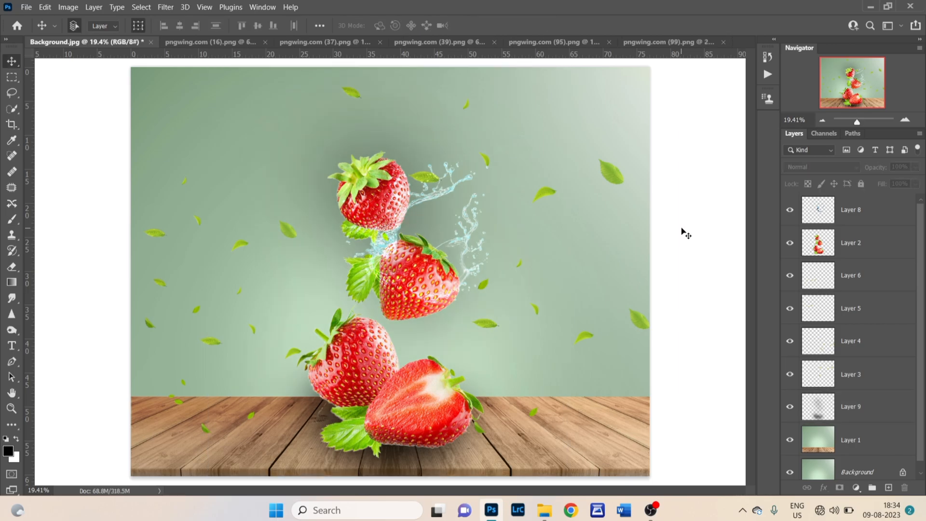
Compare the strawberry composite with and without the water splash on Layer 8
{"action": "left_click", "coordinate": [897, 208]}
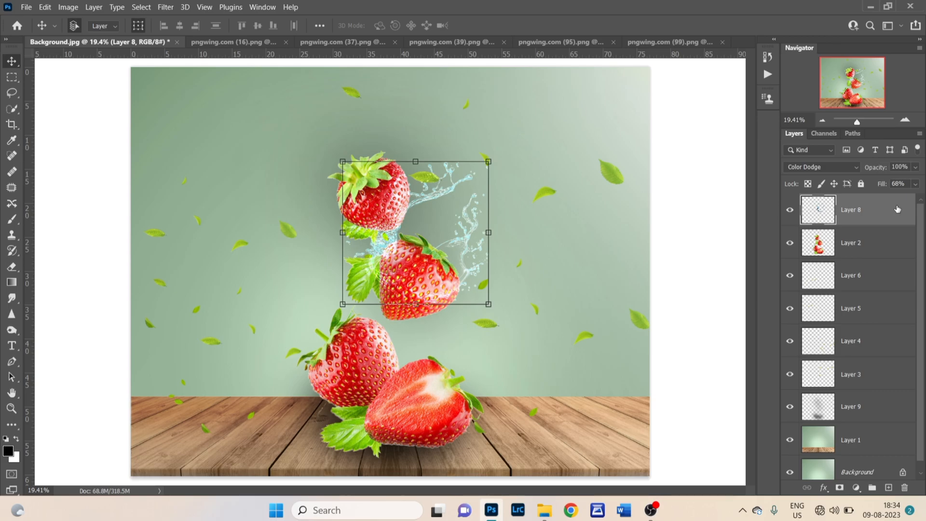
{"action": "left_click", "coordinate": [690, 232]}
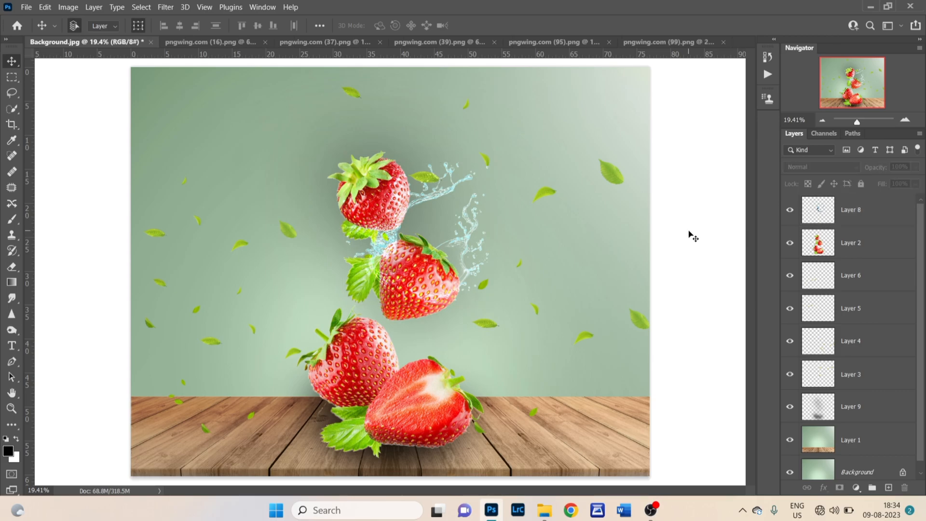
{"action": "left_click", "coordinate": [443, 195]}
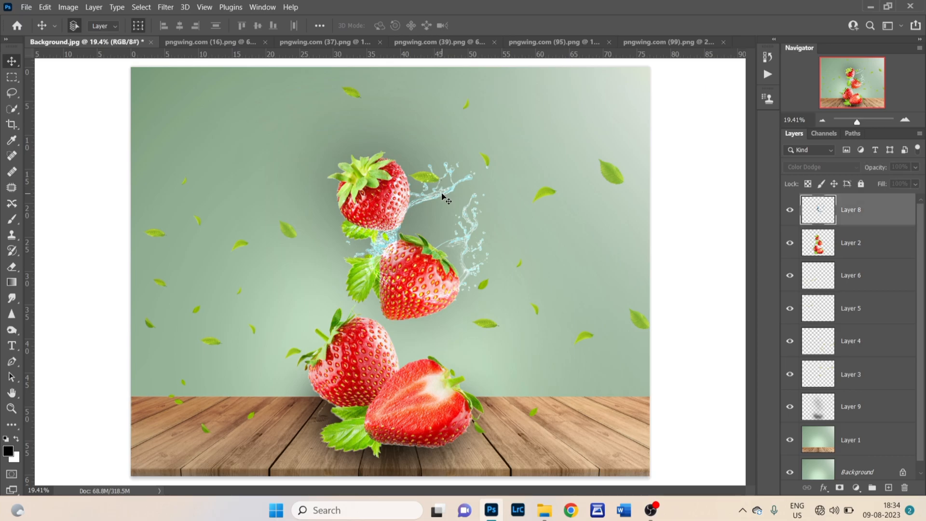
{"action": "left_click", "coordinate": [791, 211]}
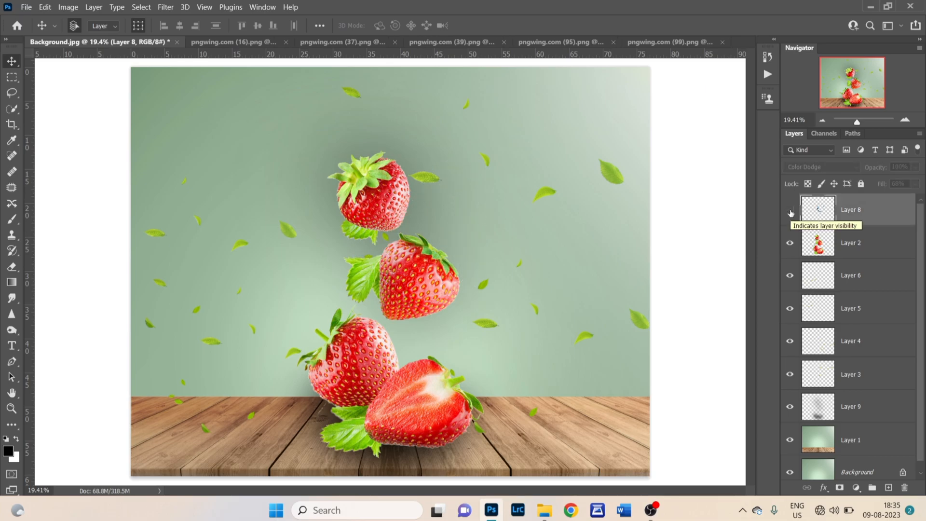
{"action": "left_click", "coordinate": [790, 211]}
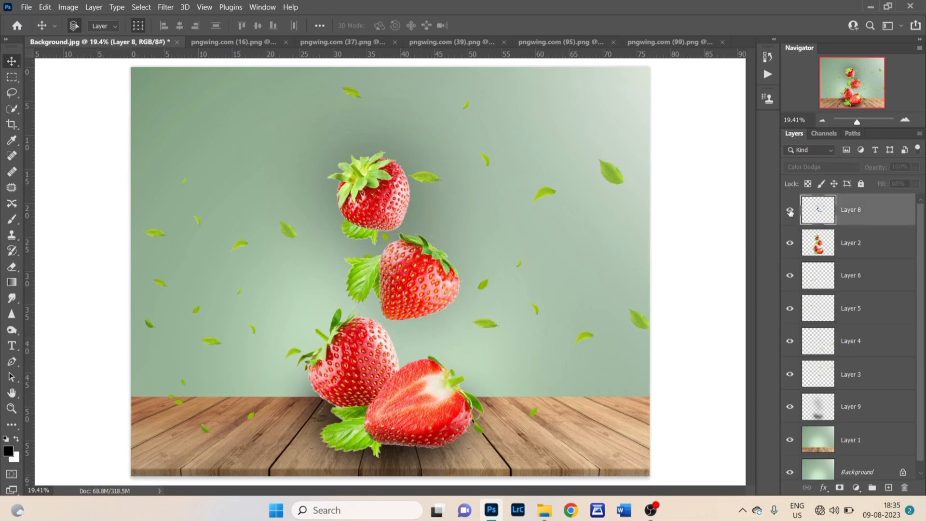
{"action": "left_click", "coordinate": [706, 241]}
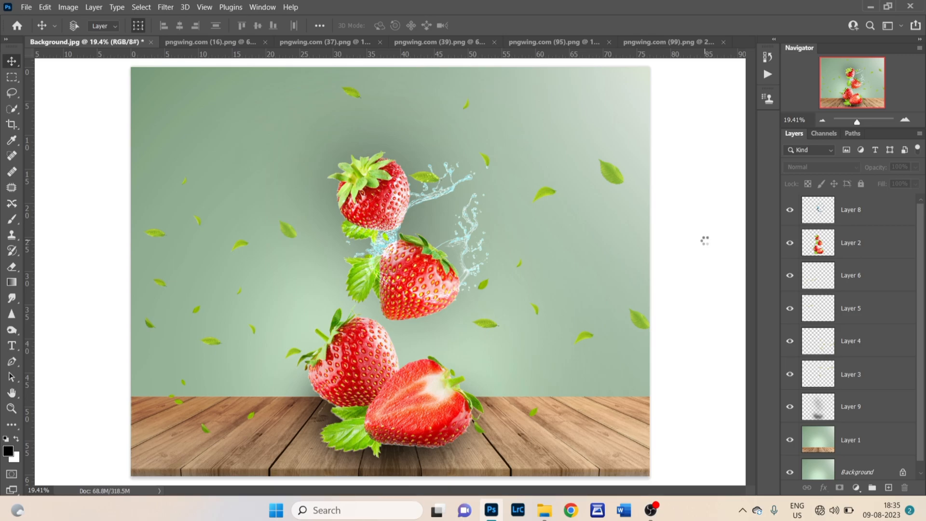
Stamp all visible layers into a new layer above Layer 8 and undo it
{"action": "key", "text": "ctrl+shift+alt+e"}
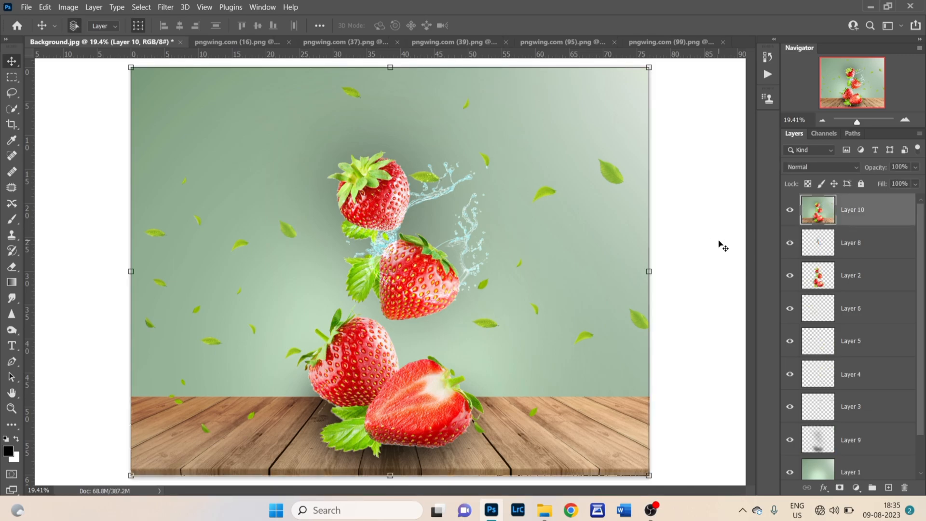
{"action": "key", "text": "ctrl+z"}
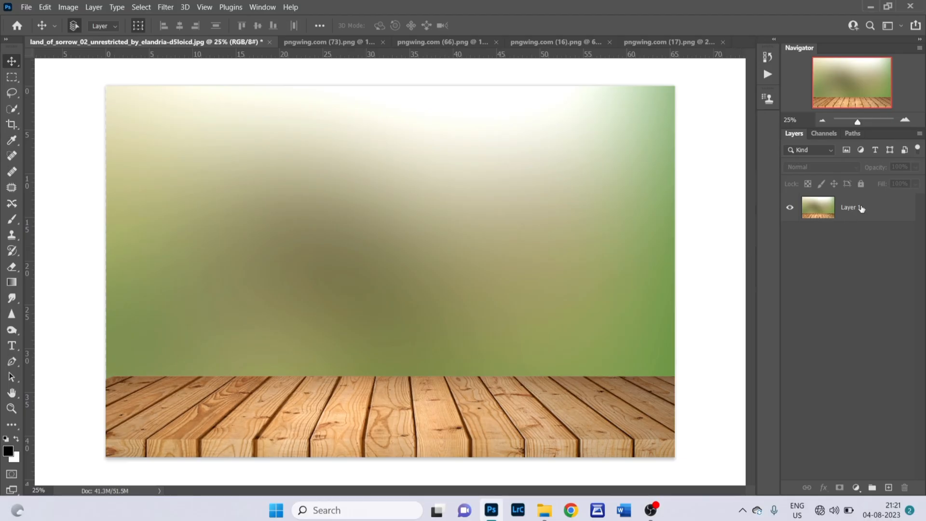
Copy the coconuts from pngwing.com (73).png into the land_of_sorrow document, scale them to about 51% and place them on the wooden table
{"action": "left_click", "coordinate": [864, 209]}
{"action": "left_click", "coordinate": [355, 43]}
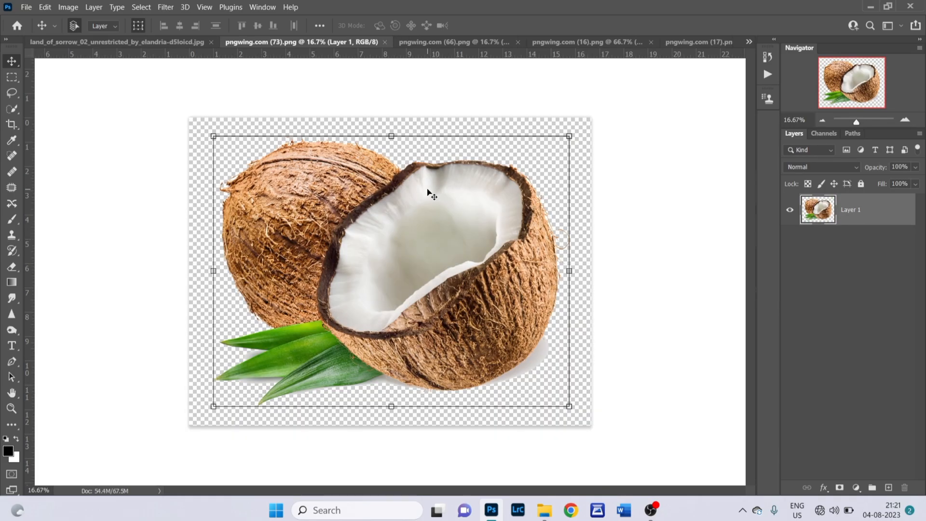
{"action": "left_click_drag", "start_coordinate": [159, 58], "coordinate": [307, 186]}
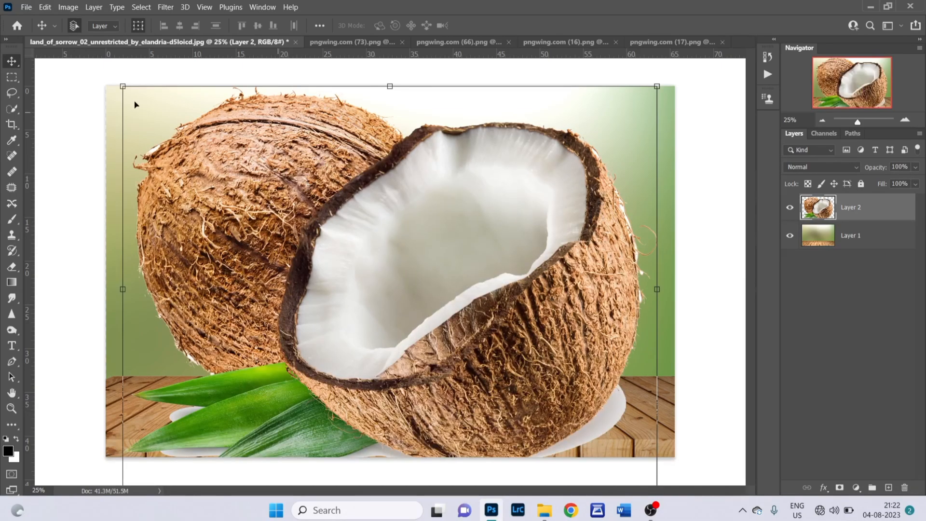
{"action": "left_click_drag", "start_coordinate": [175, 120], "coordinate": [294, 215]}
{"action": "left_click_drag", "start_coordinate": [223, 170], "coordinate": [301, 226]}
{"action": "left_click_drag", "start_coordinate": [386, 291], "coordinate": [349, 288]}
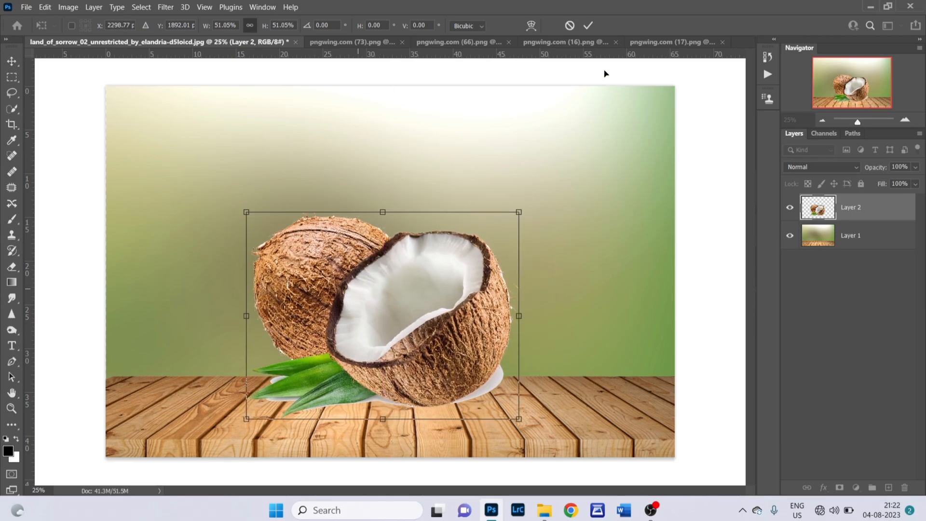
{"action": "left_click", "coordinate": [588, 26]}
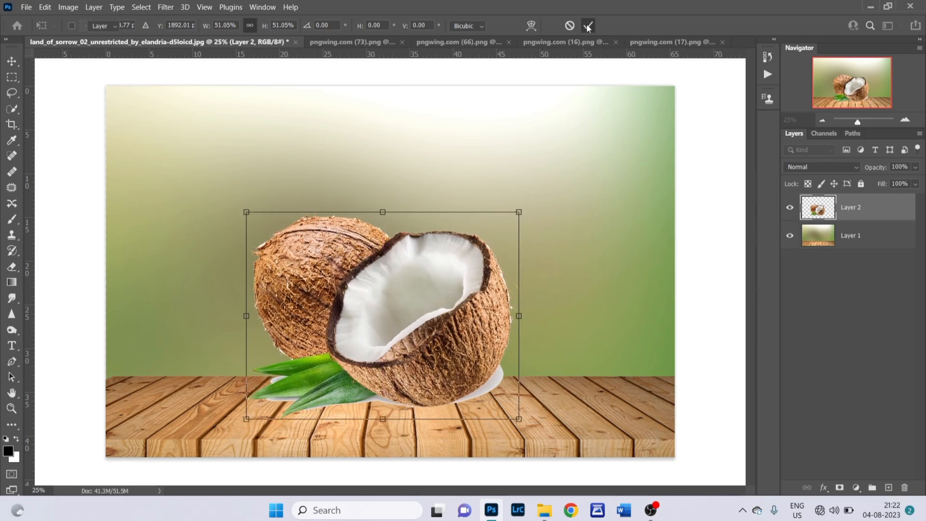
Enlarge the coconut layer to about 107% and clear the layer selection
{"action": "left_click_drag", "start_coordinate": [519, 211], "coordinate": [539, 197]}
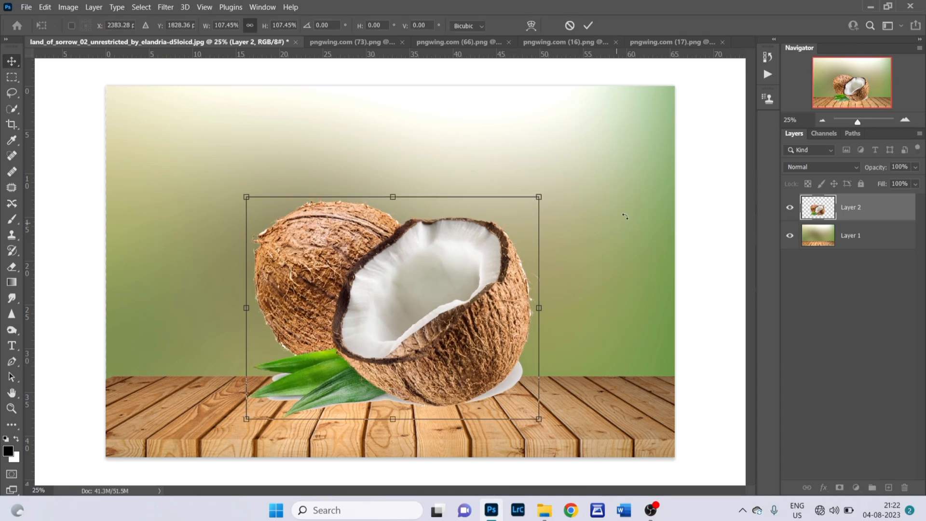
{"action": "left_click", "coordinate": [591, 30]}
{"action": "left_click", "coordinate": [584, 182]}
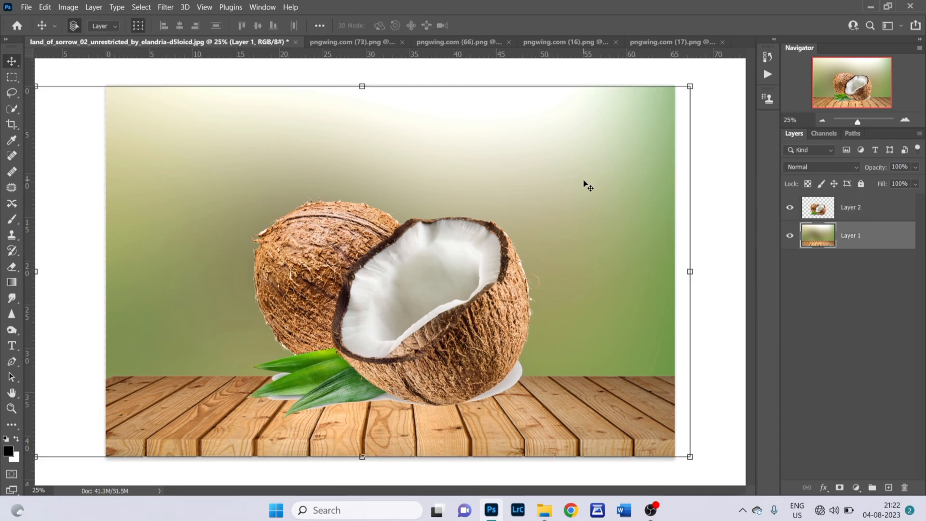
{"action": "left_click", "coordinate": [718, 156]}
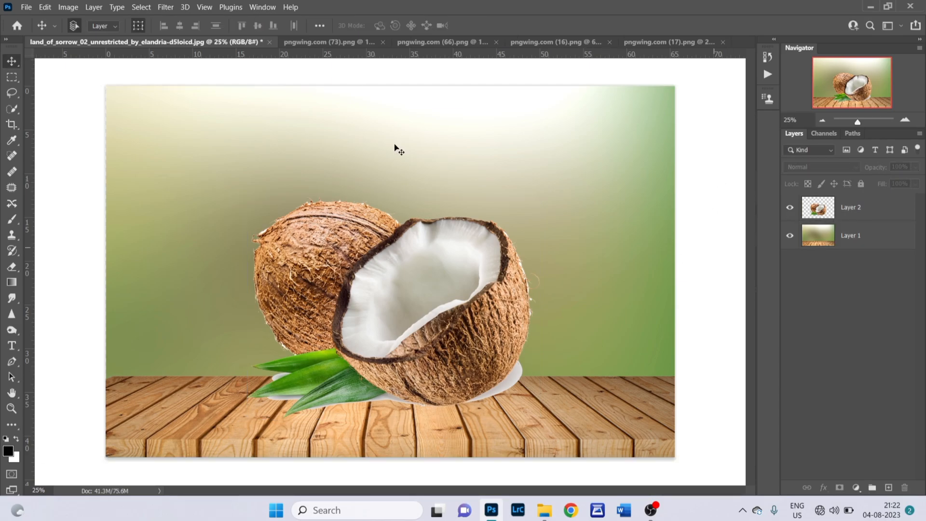
Copy the milk splash from pngwing.com (66).png above the coconuts, scale it to about 47% and rotate it about -31° over the open half
{"action": "left_click", "coordinate": [323, 44]}
{"action": "left_click", "coordinate": [427, 44]}
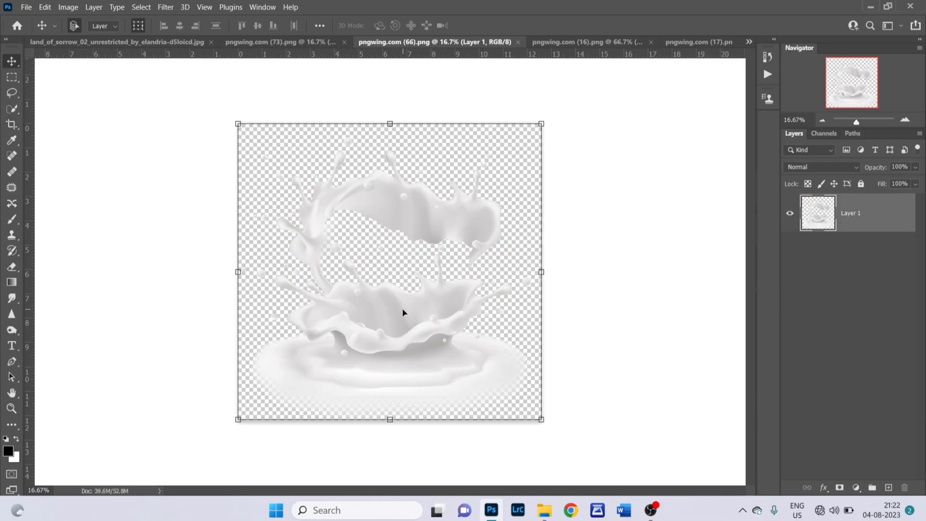
{"action": "left_click", "coordinate": [145, 44]}
{"action": "left_click_drag", "start_coordinate": [145, 43], "coordinate": [342, 265]}
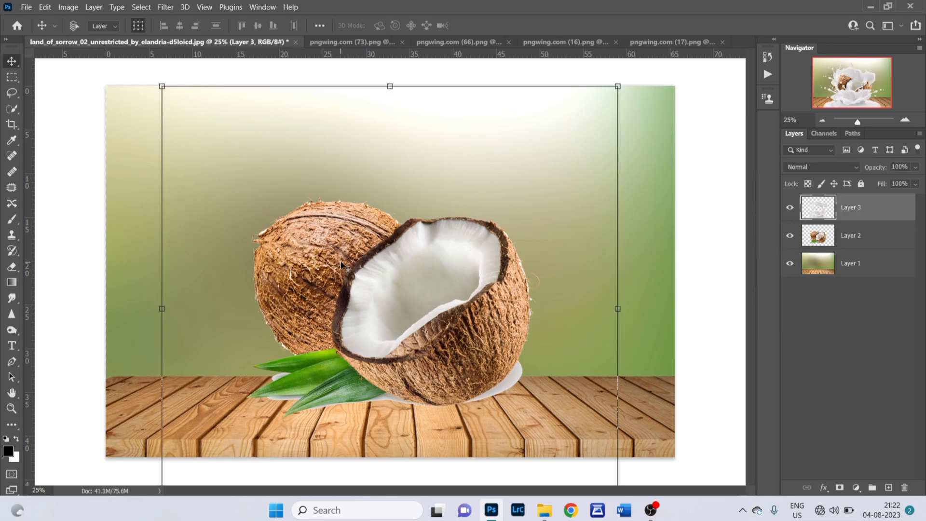
{"action": "left_click_drag", "start_coordinate": [183, 112], "coordinate": [361, 280]}
{"action": "left_click_drag", "start_coordinate": [460, 260], "coordinate": [362, 94]}
{"action": "left_click_drag", "start_coordinate": [531, 104], "coordinate": [421, 121]}
{"action": "left_click_drag", "start_coordinate": [449, 263], "coordinate": [449, 200]}
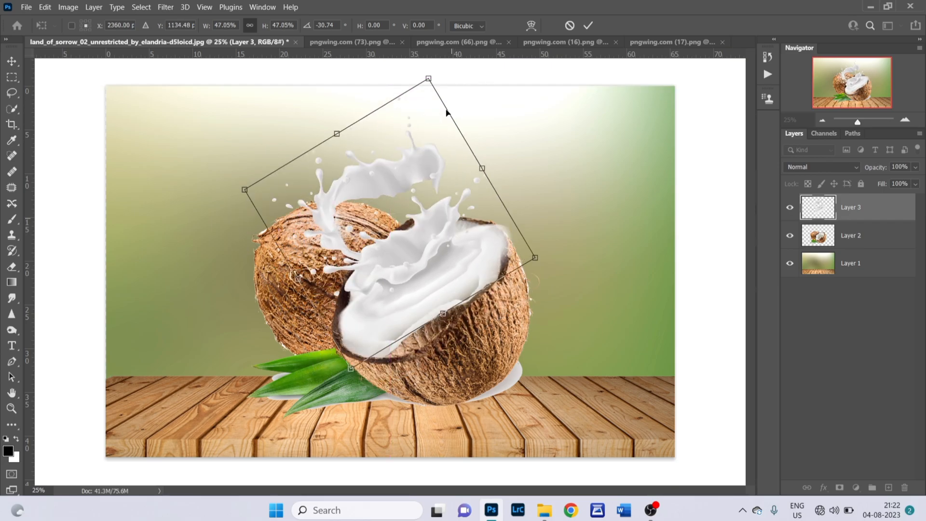
Refine the milk splash to about 39% scale and -35.9° rotation so that it sits inside the open coconut
{"action": "left_click_drag", "start_coordinate": [428, 101], "coordinate": [418, 146]}
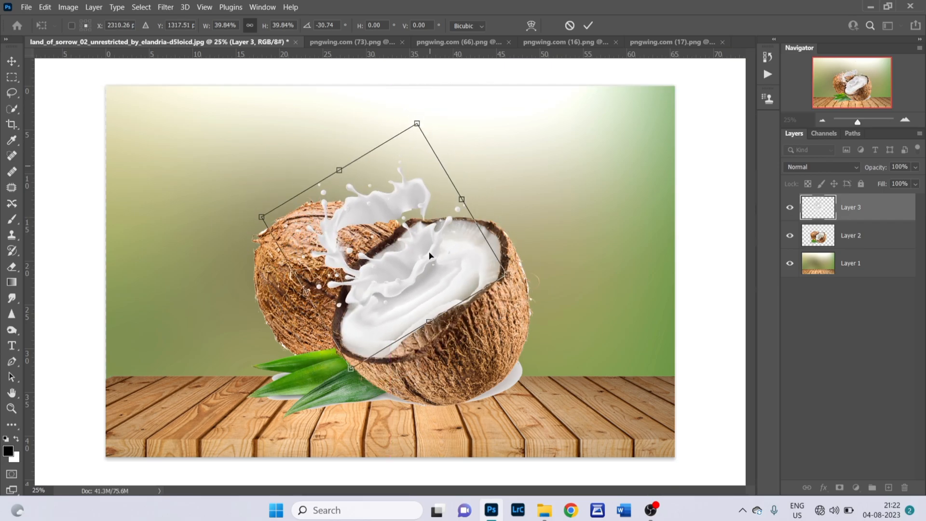
{"action": "left_click_drag", "start_coordinate": [440, 270], "coordinate": [414, 256]}
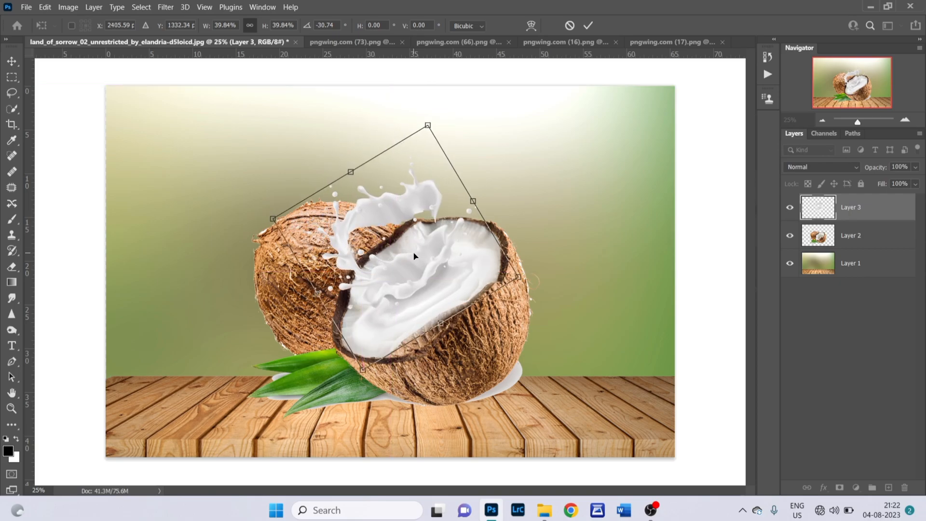
{"action": "left_click_drag", "start_coordinate": [437, 111], "coordinate": [413, 150]}
{"action": "mouse_move", "coordinate": [448, 256]}
{"action": "left_mouse_down"}
{"action": "mouse_move", "coordinate": [447, 247]}
{"action": "mouse_move", "coordinate": [453, 261]}
{"action": "left_mouse_up"}
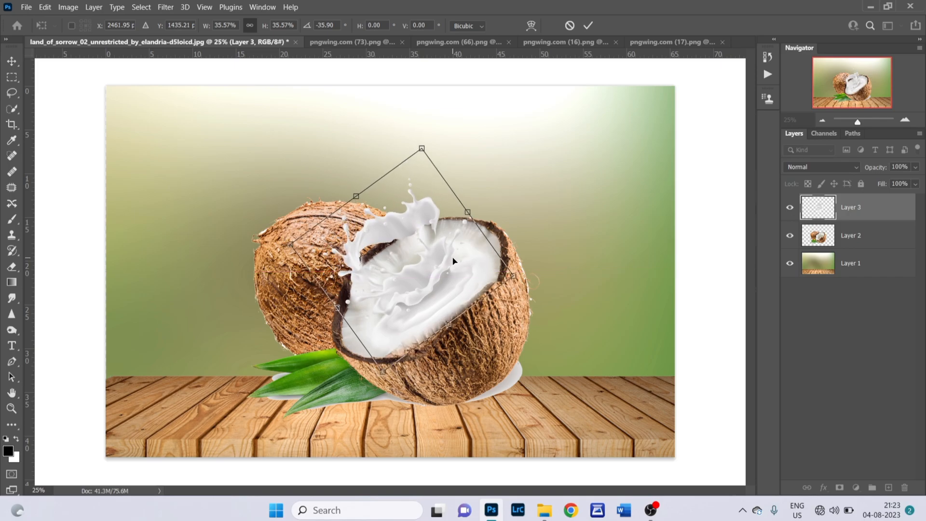
{"action": "left_click_drag", "start_coordinate": [421, 148], "coordinate": [425, 128]}
{"action": "left_click_drag", "start_coordinate": [434, 256], "coordinate": [433, 257]}
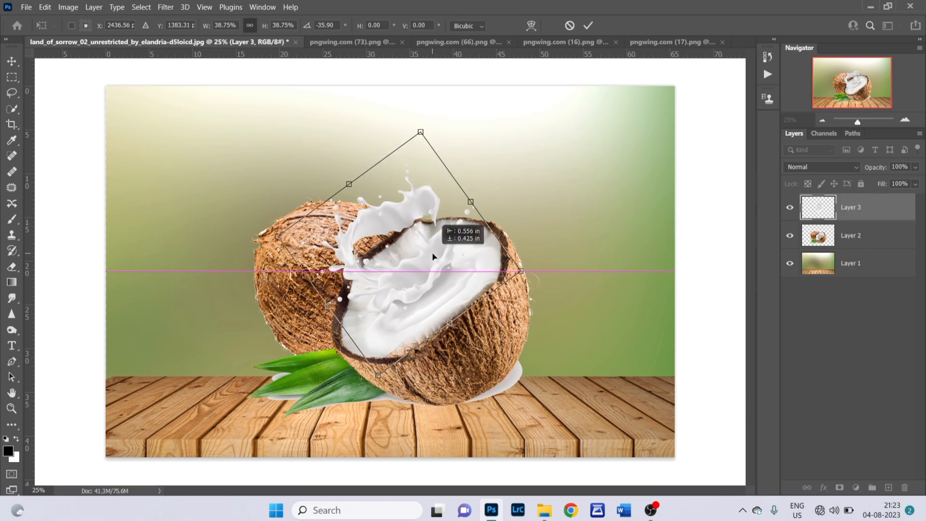
{"action": "left_click", "coordinate": [588, 26]}
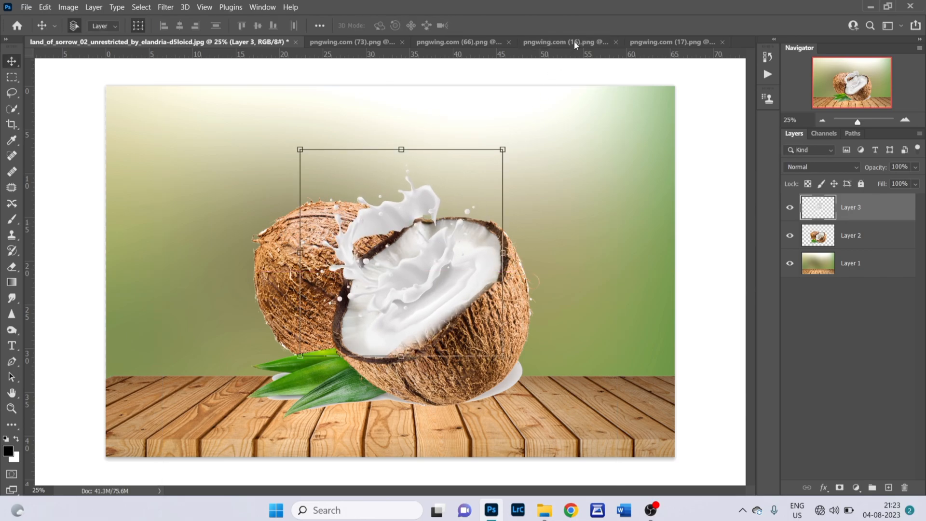
Copy the leaves from pngwing.com (16).png directly above Layer 1, scale them to about 270% and position them across the left half of the background
{"action": "left_click", "coordinate": [254, 199]}
{"action": "left_click", "coordinate": [336, 46]}
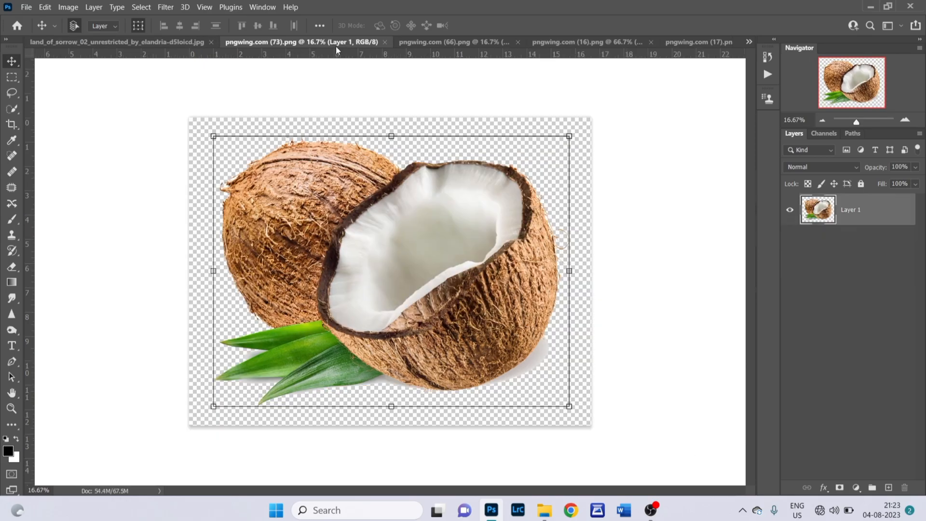
{"action": "left_click", "coordinate": [540, 41]}
{"action": "left_click", "coordinate": [570, 42]}
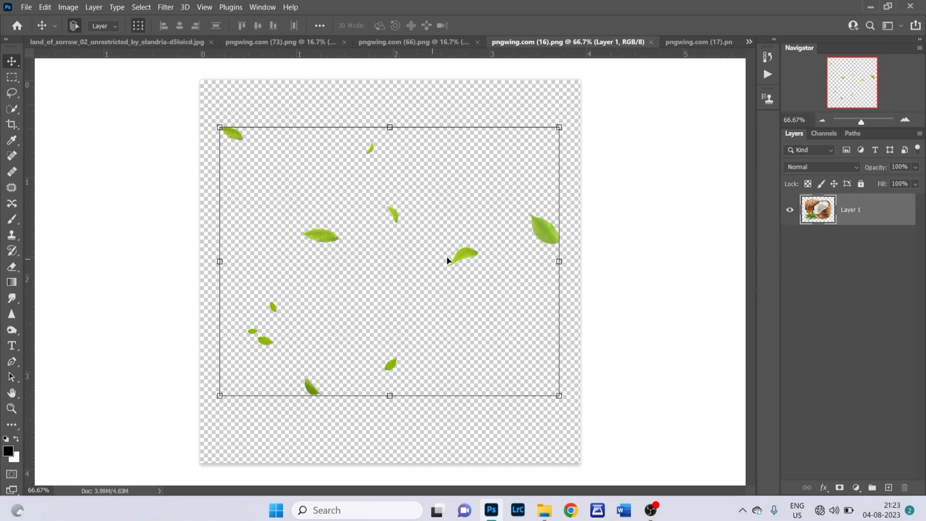
{"action": "left_click_drag", "start_coordinate": [138, 47], "coordinate": [328, 203]}
{"action": "left_click_drag", "start_coordinate": [466, 211], "coordinate": [593, 116]}
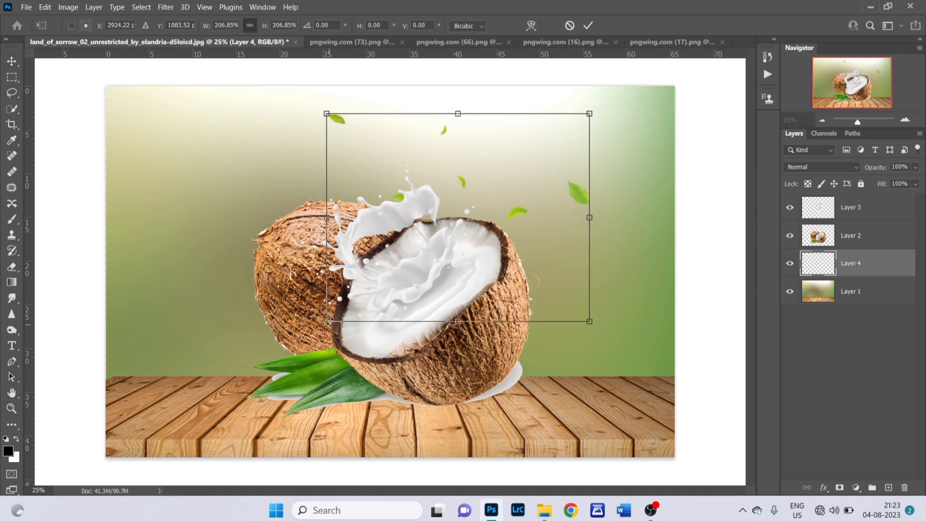
{"action": "left_click_drag", "start_coordinate": [265, 335], "coordinate": [159, 371]}
{"action": "left_click_drag", "start_coordinate": [590, 112], "coordinate": [522, 166]}
{"action": "left_click_drag", "start_coordinate": [193, 313], "coordinate": [146, 332]}
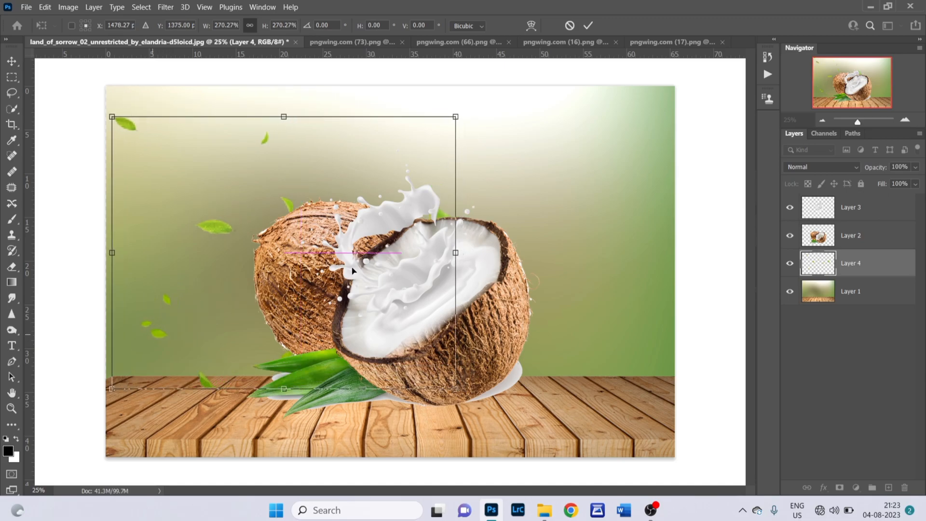
{"action": "left_click", "coordinate": [588, 27]}
Paste a second set of leaves above Layer 4, scale it to about 251% and position it over the right side of the background
{"action": "key", "text": "ctrl"}
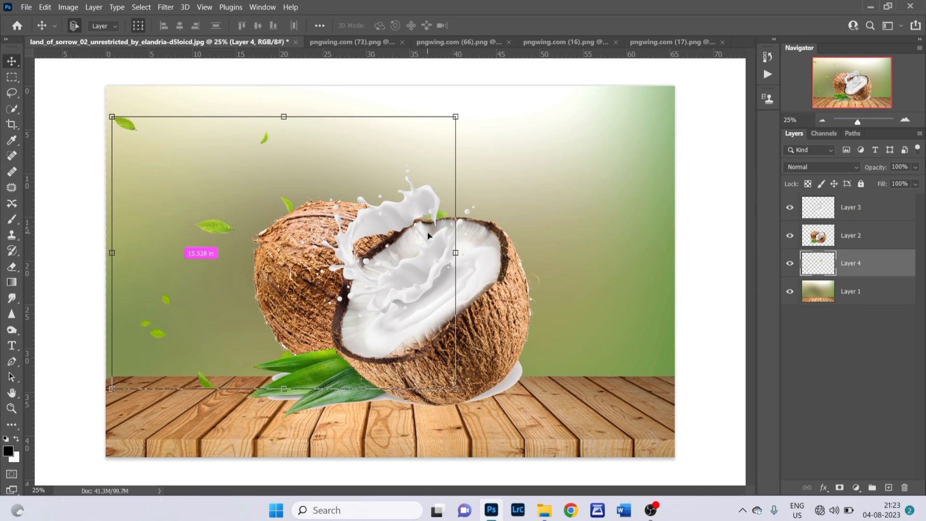
{"action": "key", "text": "ctrl+v"}
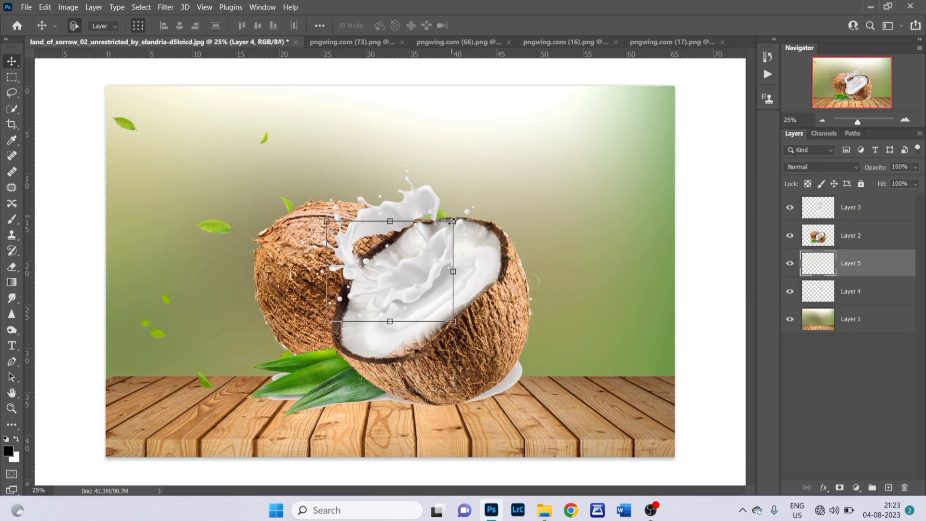
{"action": "left_click_drag", "start_coordinate": [556, 145], "coordinate": [569, 129]}
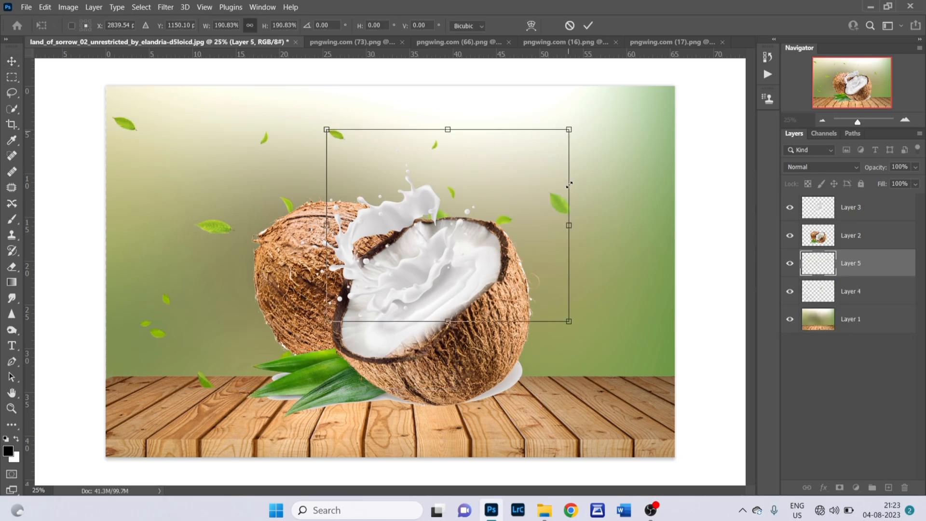
{"action": "left_click_drag", "start_coordinate": [658, 78], "coordinate": [657, 77]}
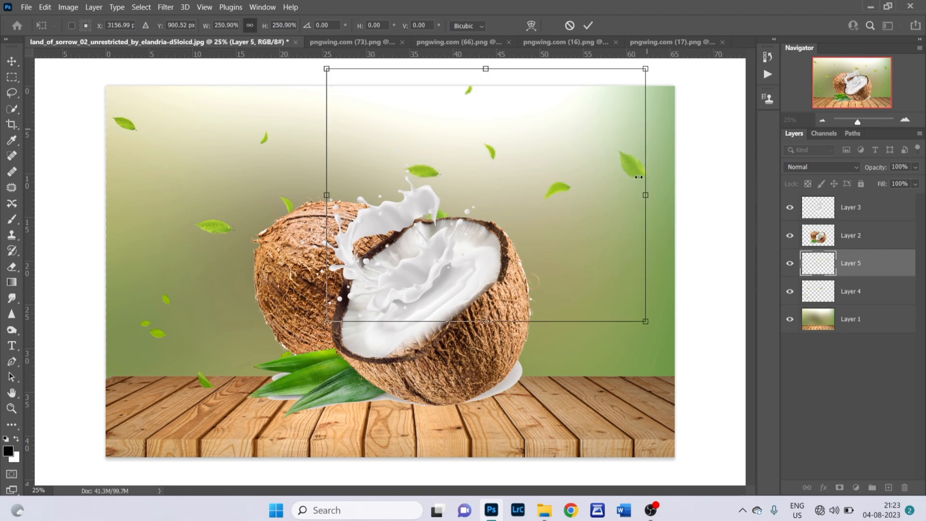
{"action": "left_click_drag", "start_coordinate": [660, 201], "coordinate": [687, 228]}
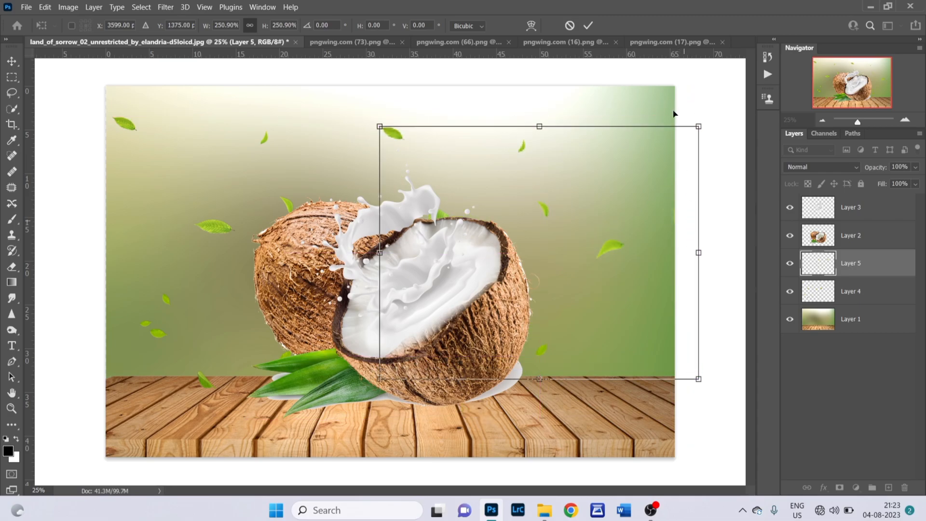
{"action": "left_click", "coordinate": [589, 26]}
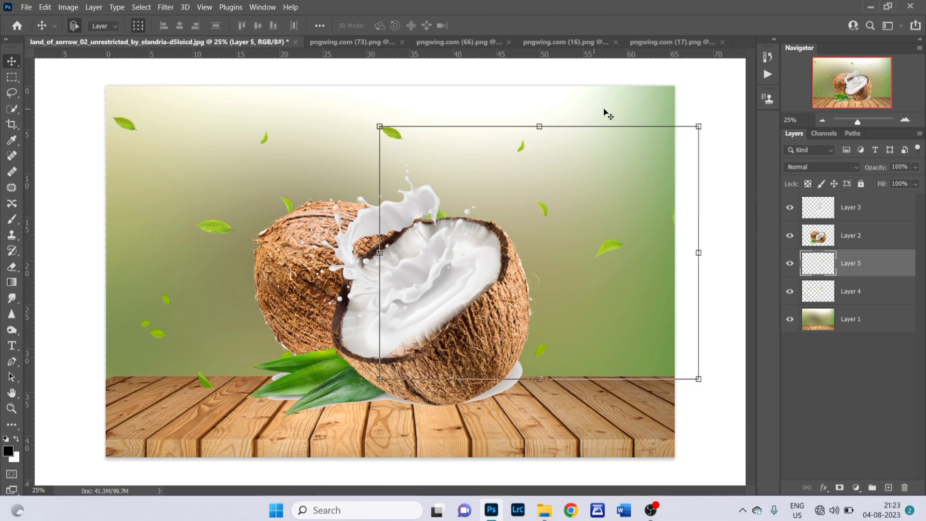
Add a new empty layer directly beneath the coconut layer, above the two sets of scattered leaves
{"action": "left_click", "coordinate": [606, 109]}
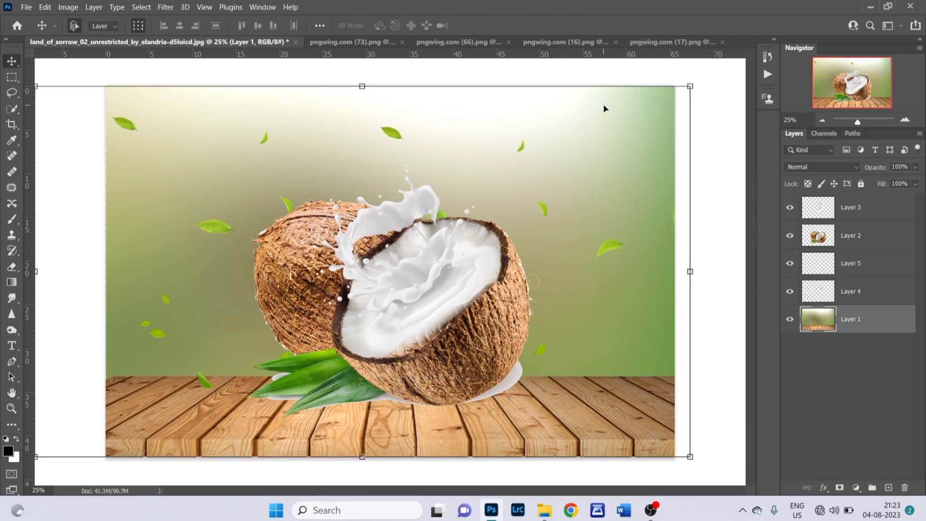
{"action": "left_click", "coordinate": [852, 242]}
{"action": "left_click", "coordinate": [889, 487]}
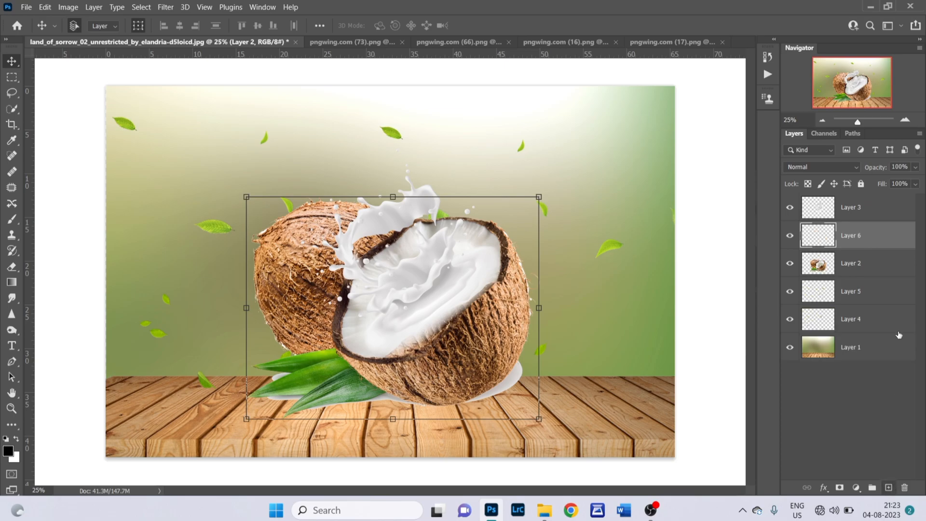
{"action": "left_click_drag", "start_coordinate": [893, 241], "coordinate": [894, 275]}
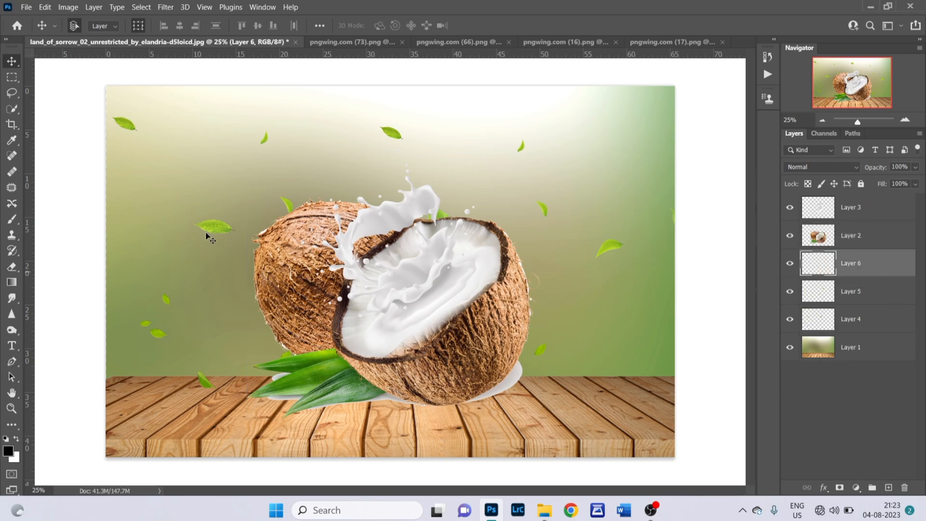
Paint a soft black shadow on the table beneath the coconuts and leaves with a 700 px Brush at 10% flow
{"action": "left_click", "coordinate": [14, 221]}
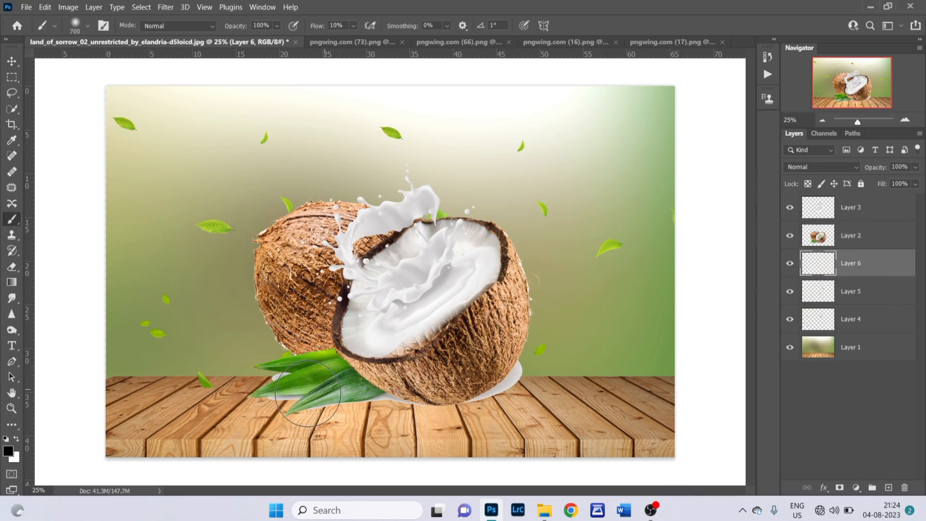
{"action": "mouse_move", "coordinate": [310, 394]}
{"action": "left_mouse_down"}
{"action": "mouse_move", "coordinate": [429, 391]}
{"action": "mouse_move", "coordinate": [491, 379]}
{"action": "mouse_move", "coordinate": [283, 392]}
{"action": "mouse_move", "coordinate": [450, 399]}
{"action": "mouse_move", "coordinate": [500, 386]}
{"action": "mouse_move", "coordinate": [316, 392]}
{"action": "mouse_move", "coordinate": [377, 398]}
{"action": "mouse_move", "coordinate": [269, 406]}
{"action": "mouse_move", "coordinate": [304, 401]}
{"action": "mouse_move", "coordinate": [283, 393]}
{"action": "mouse_move", "coordinate": [340, 392]}
{"action": "left_mouse_up"}
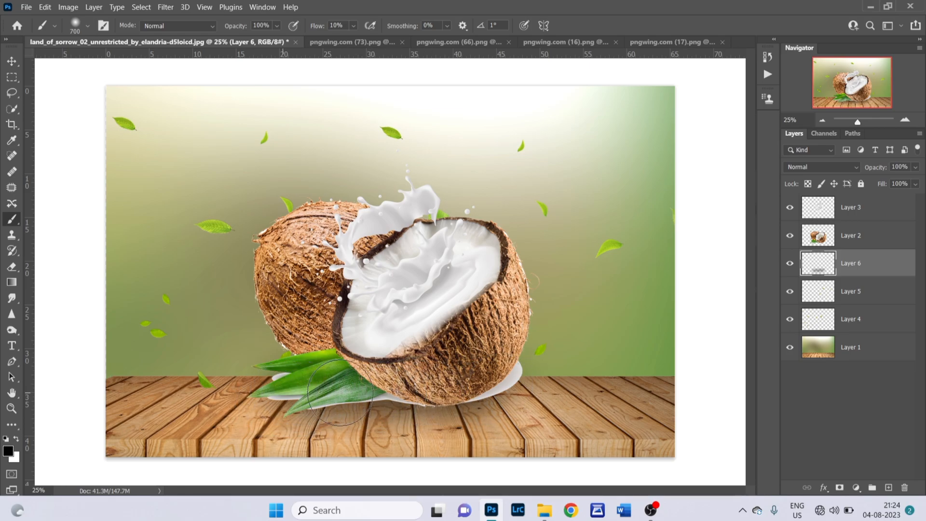
{"action": "mouse_move", "coordinate": [438, 397]}
{"action": "left_mouse_down"}
{"action": "mouse_move", "coordinate": [506, 387]}
{"action": "mouse_move", "coordinate": [383, 395]}
{"action": "left_mouse_up"}
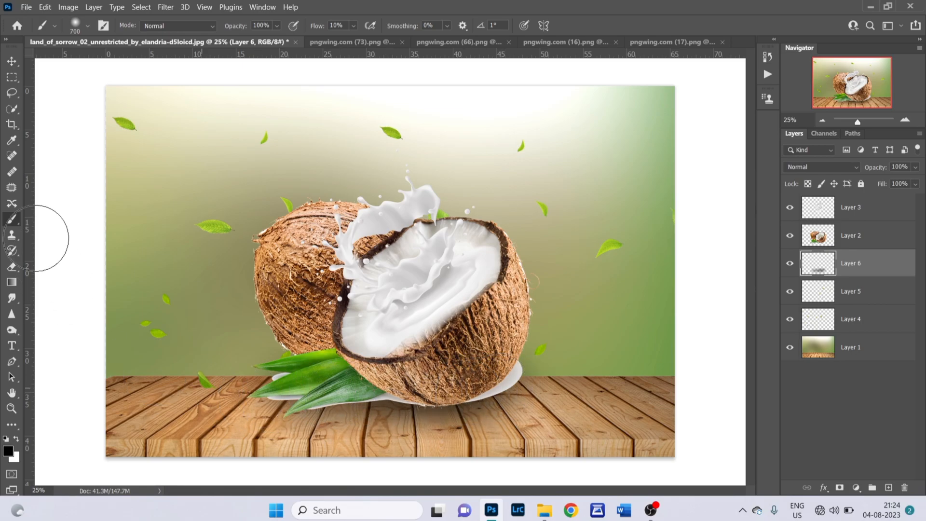
Reduce the shadow layer's fill to about 73% and select the milk splash layer
{"action": "left_click", "coordinate": [876, 239]}
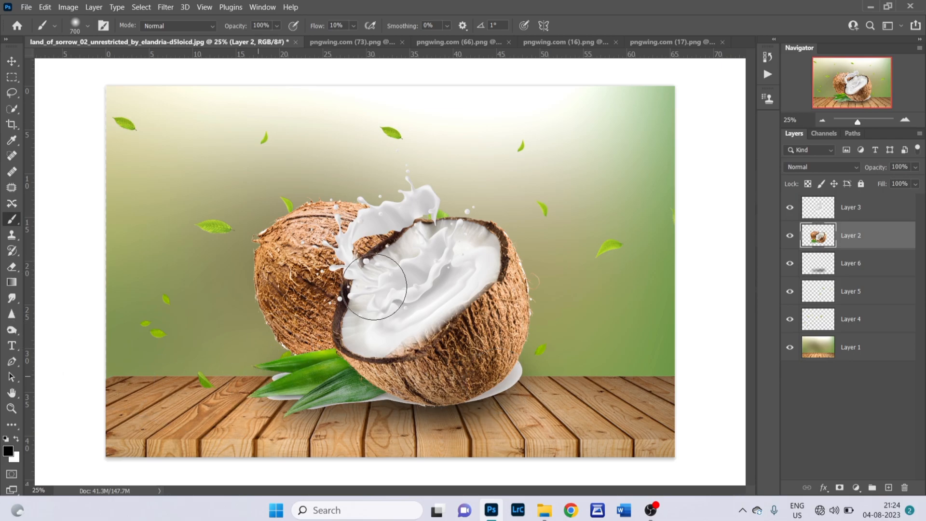
{"action": "left_click", "coordinate": [872, 268]}
{"action": "left_click", "coordinate": [915, 184]}
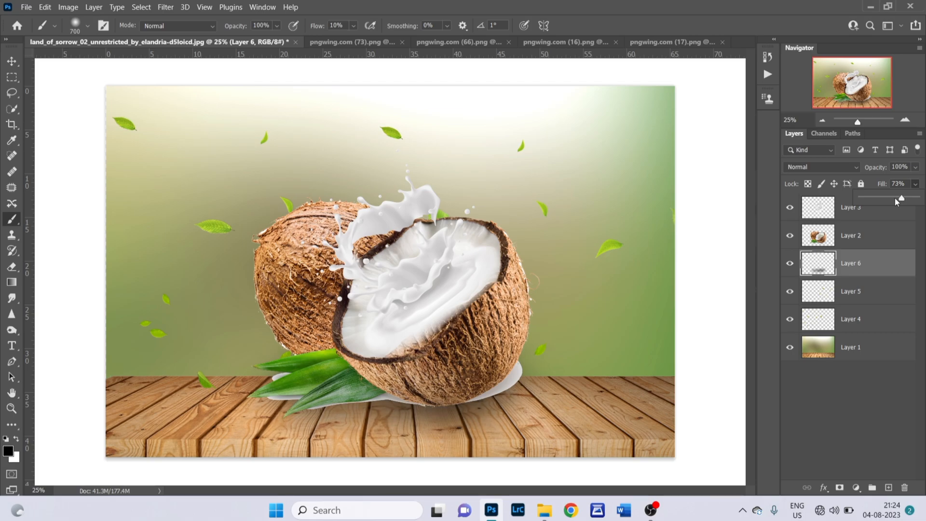
{"action": "left_click", "coordinate": [11, 60]}
{"action": "left_click", "coordinate": [179, 77]}
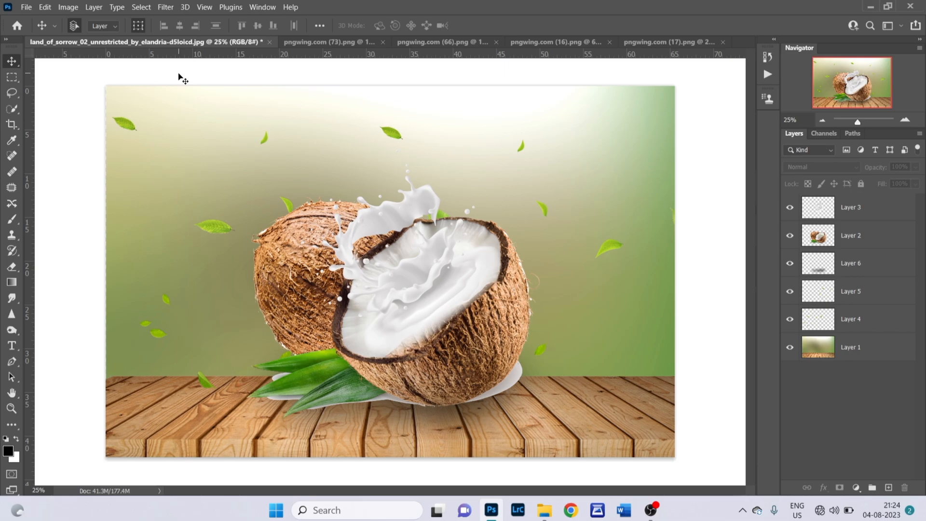
{"action": "left_click", "coordinate": [871, 209]}
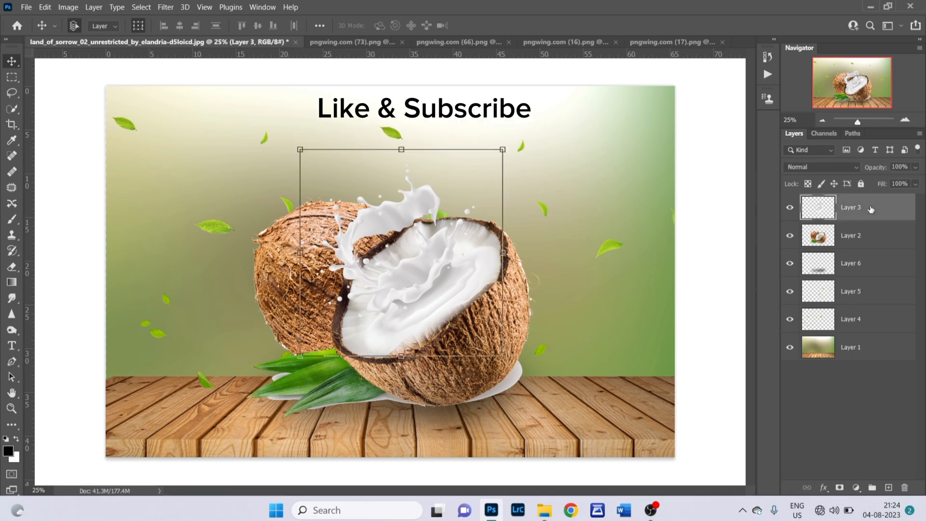